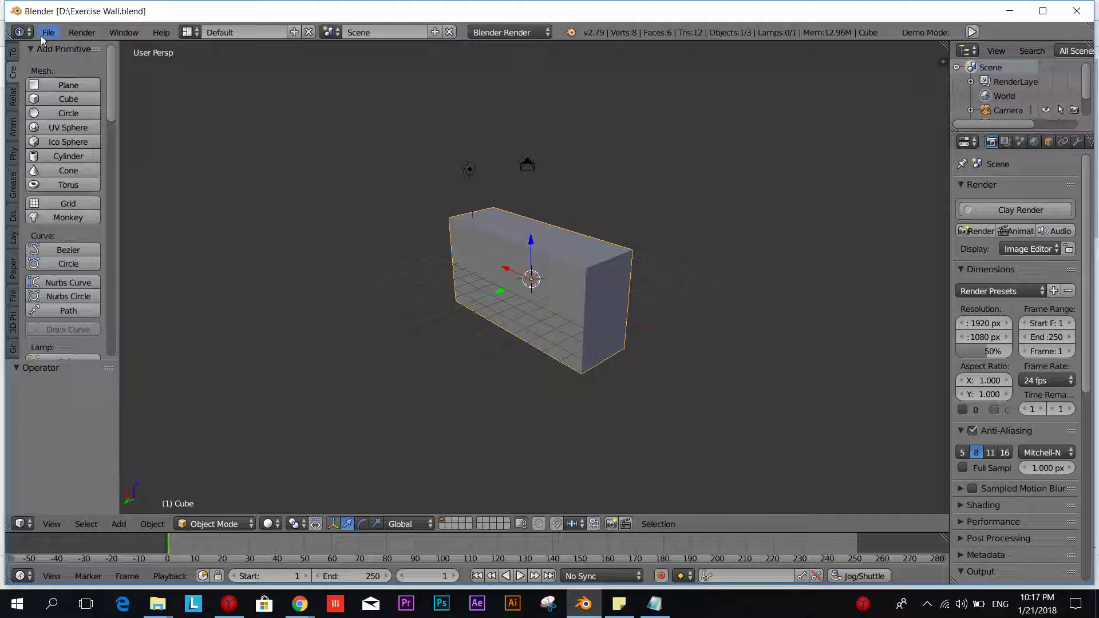
Search the add-ons in User Preferences for "pie" and save the user settings
click(41, 35)
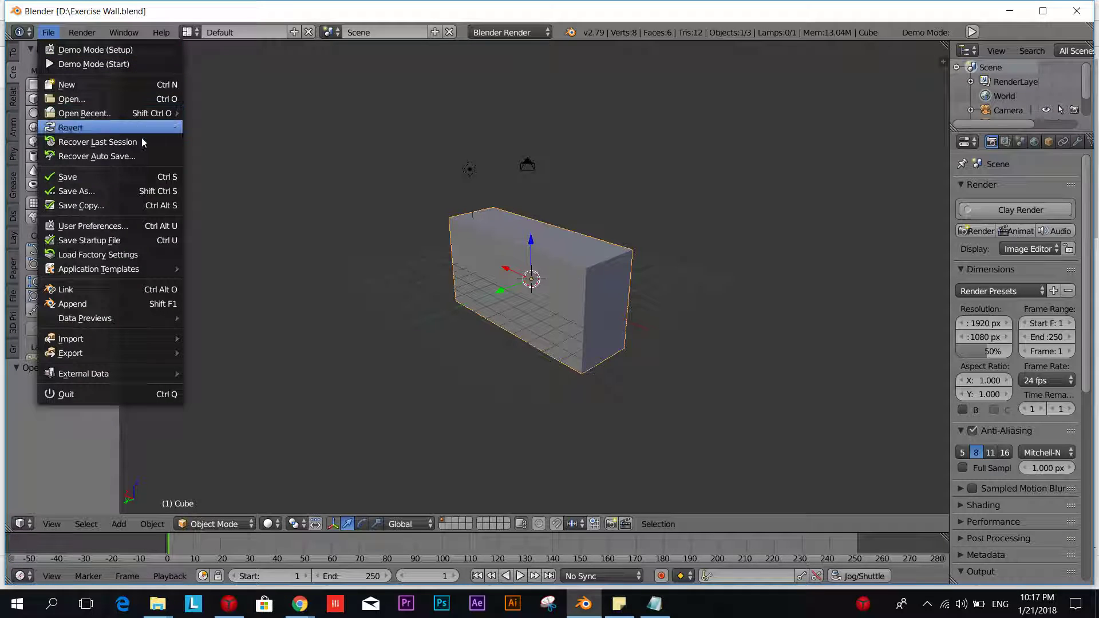
click(126, 225)
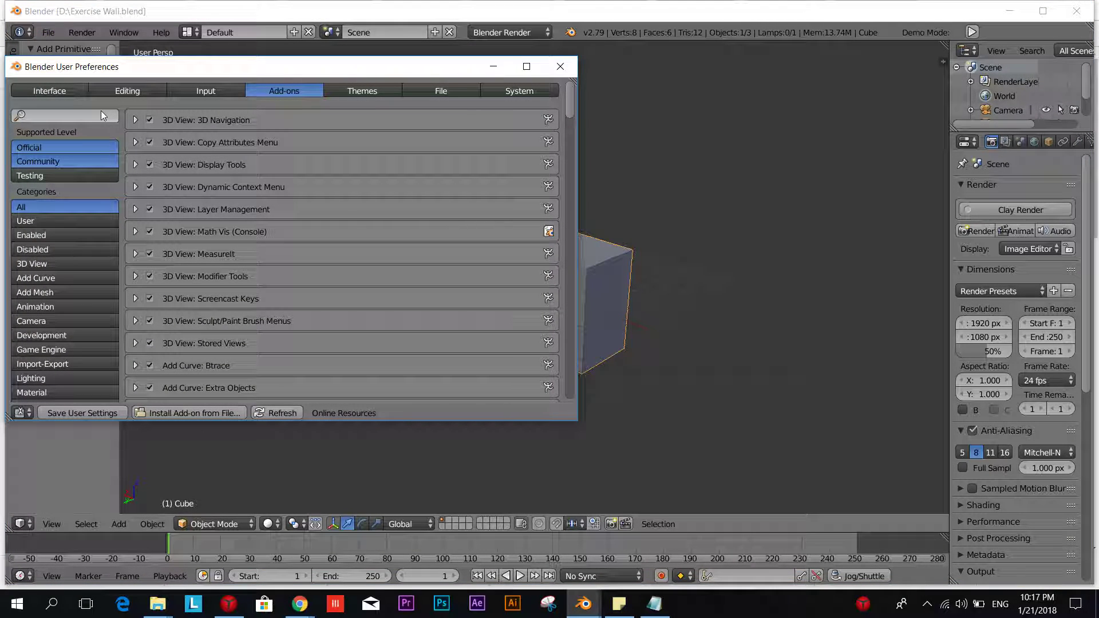
click(100, 113)
text(pie)
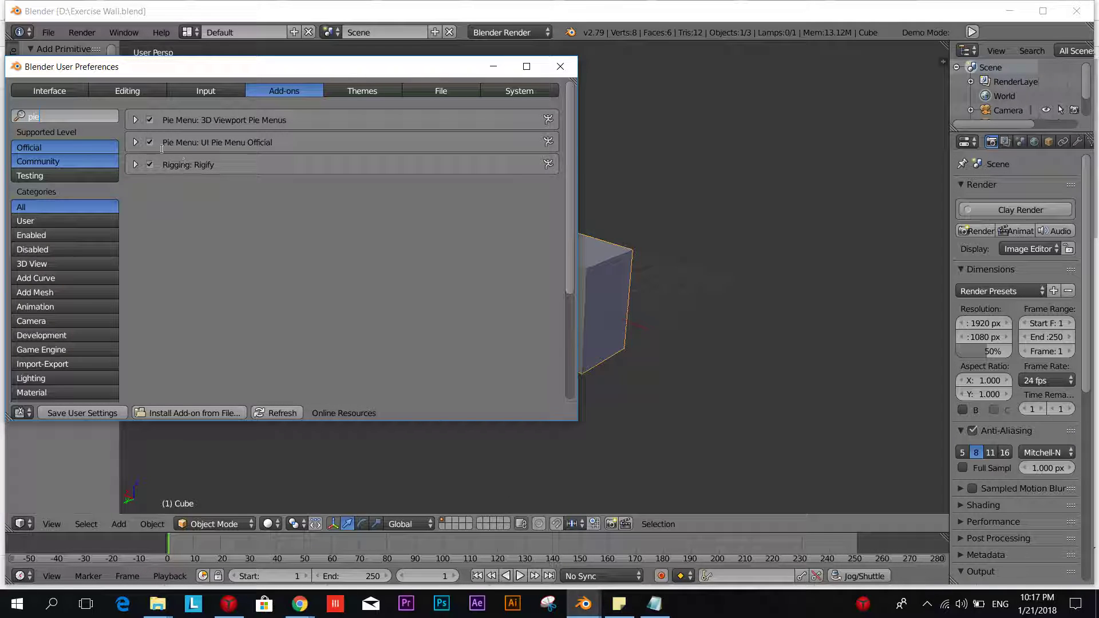
key(Return)
click(89, 414)
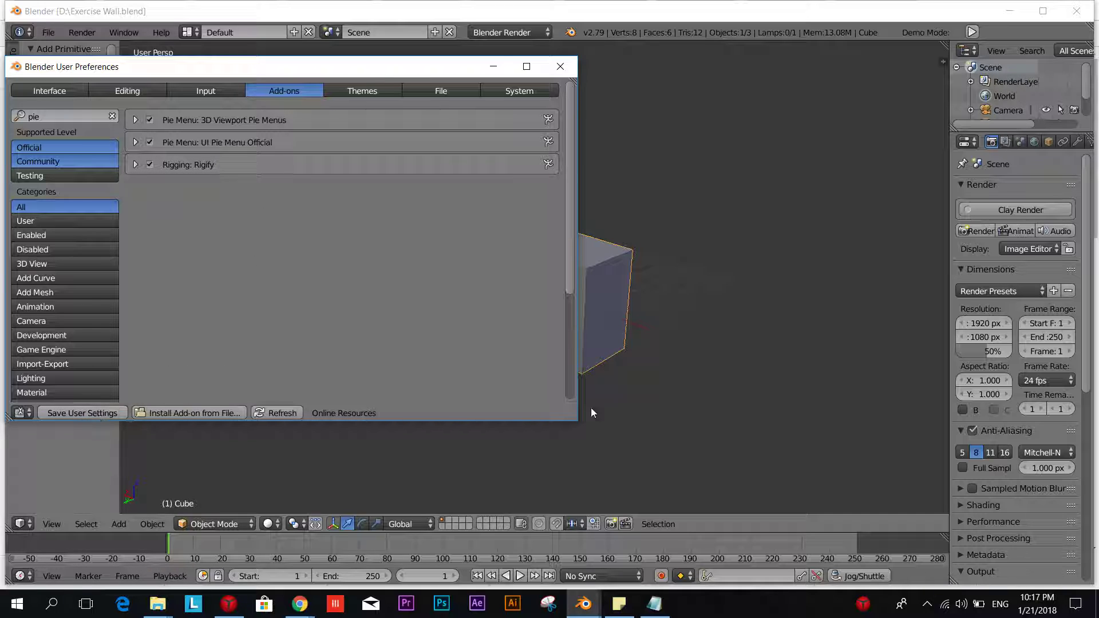
click(560, 66)
Start the Screencast Keys display for the 3D view
key(n)
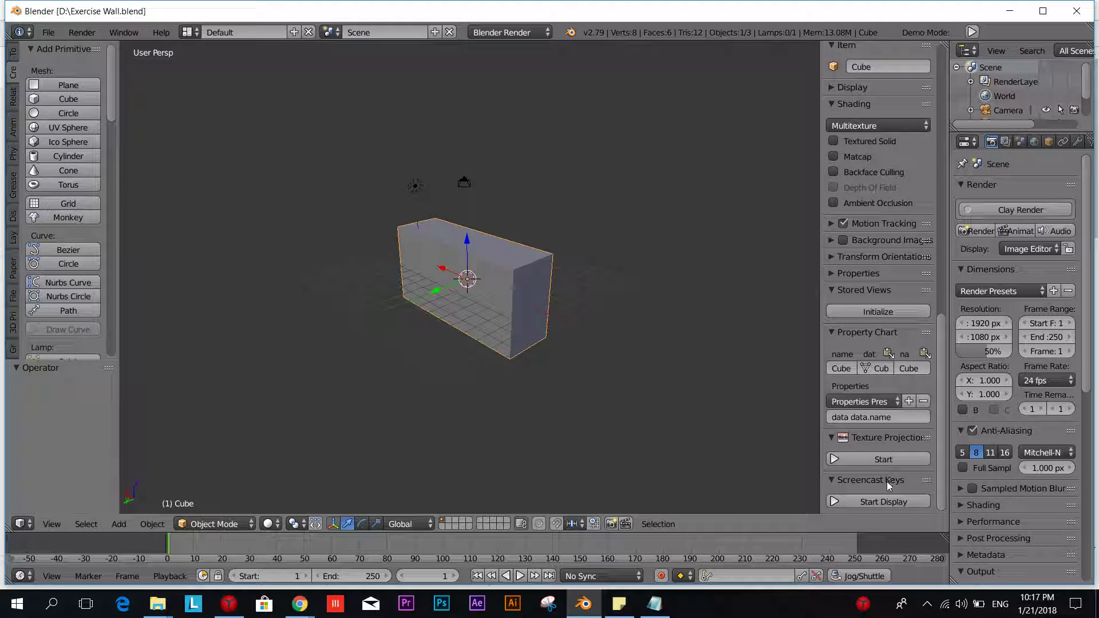
key(n)
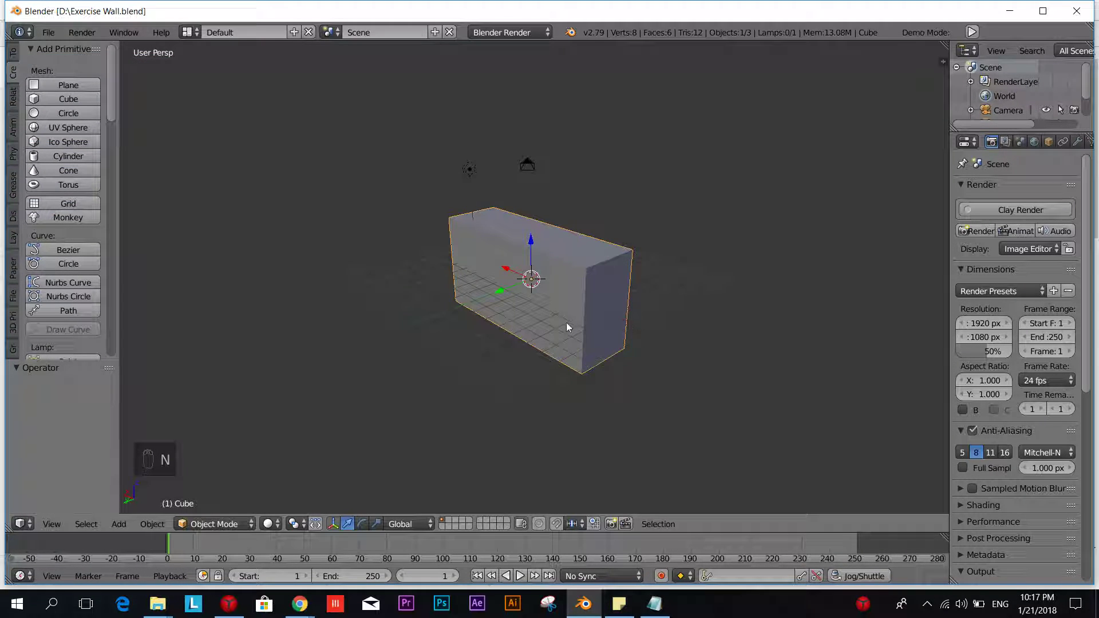
Delete the box-shaped cube object from the scene
scroll(515, 318, up, 3)
middle_drag(606, 359, 559, 371)
middle_drag(636, 309, 260, 167)
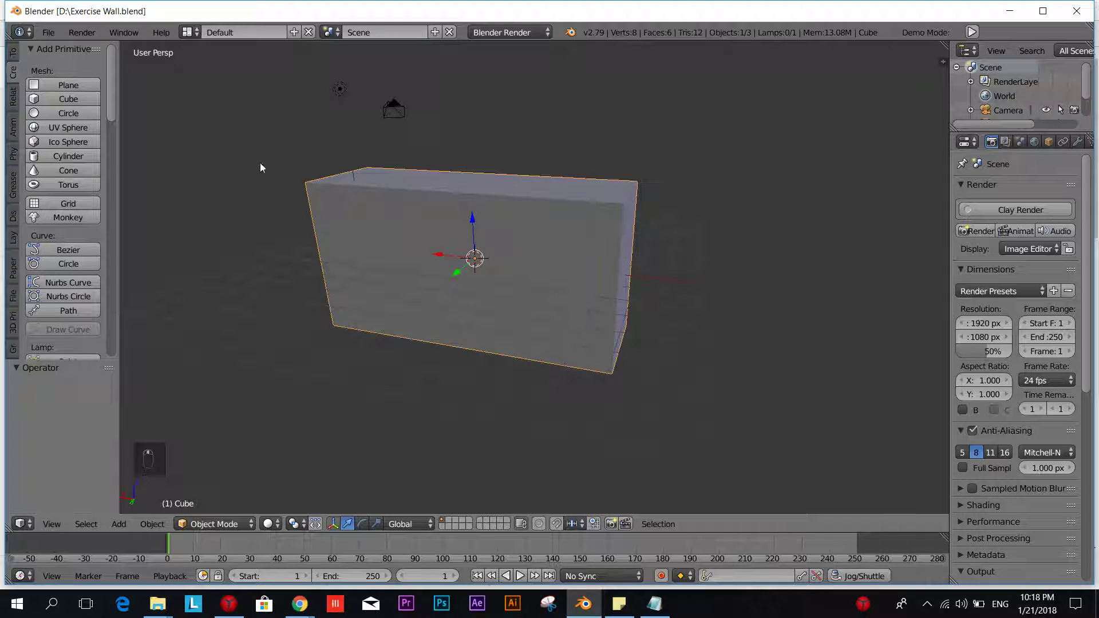
middle_drag(511, 291, 474, 263)
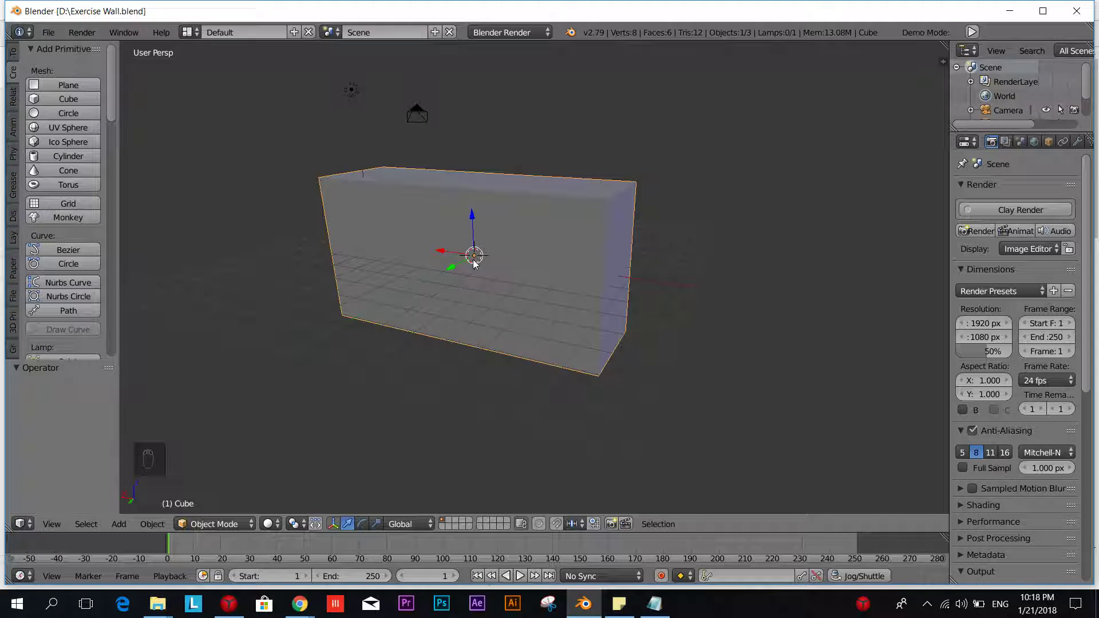
key(Delete)
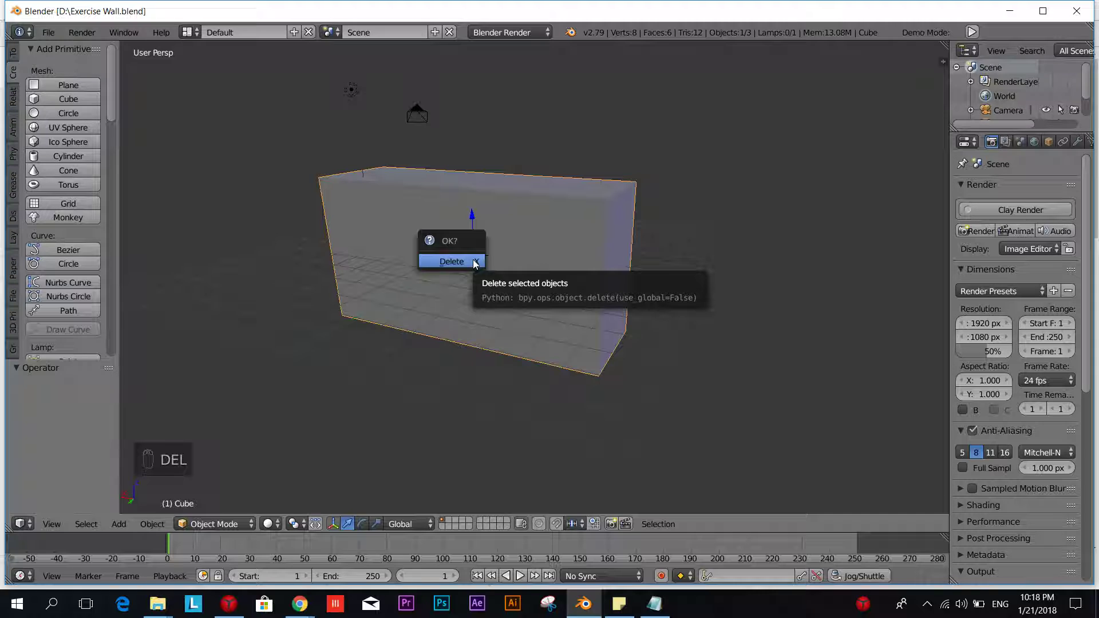
click(474, 262)
middle_drag(473, 264, 579, 262)
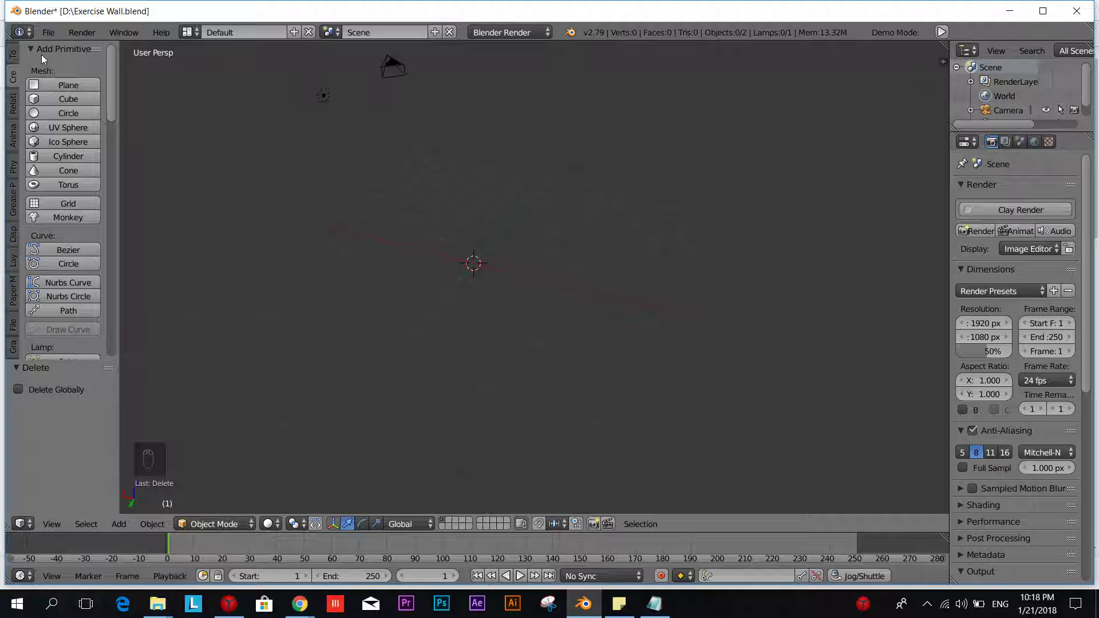
Add an ico sphere mesh at the 3D cursor in the empty scene
click(14, 54)
click(14, 80)
key(shift+a)
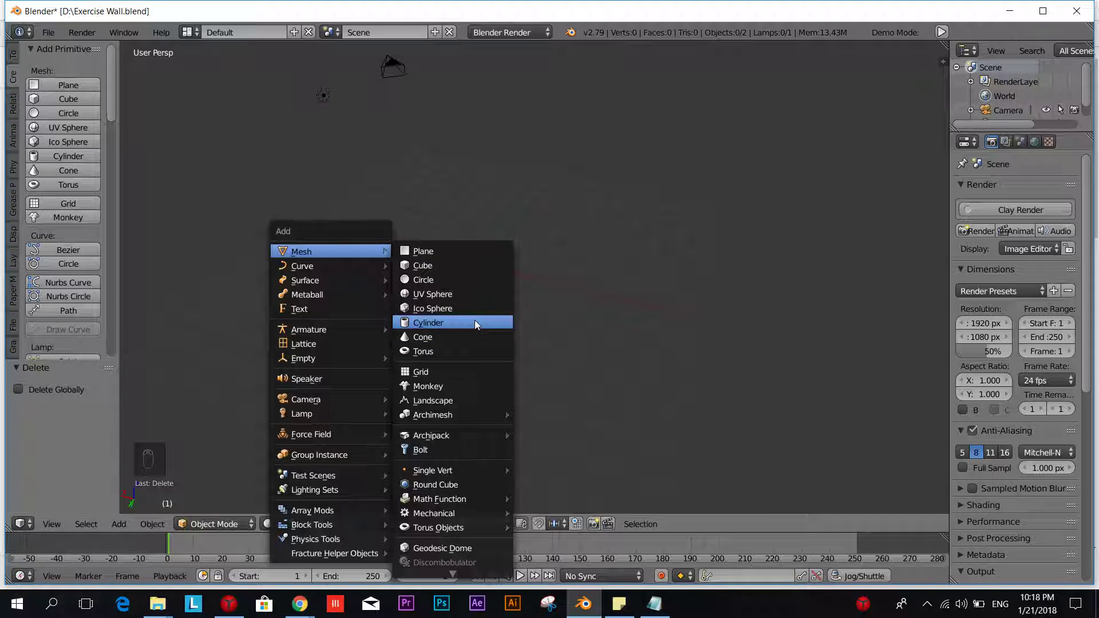
click(448, 308)
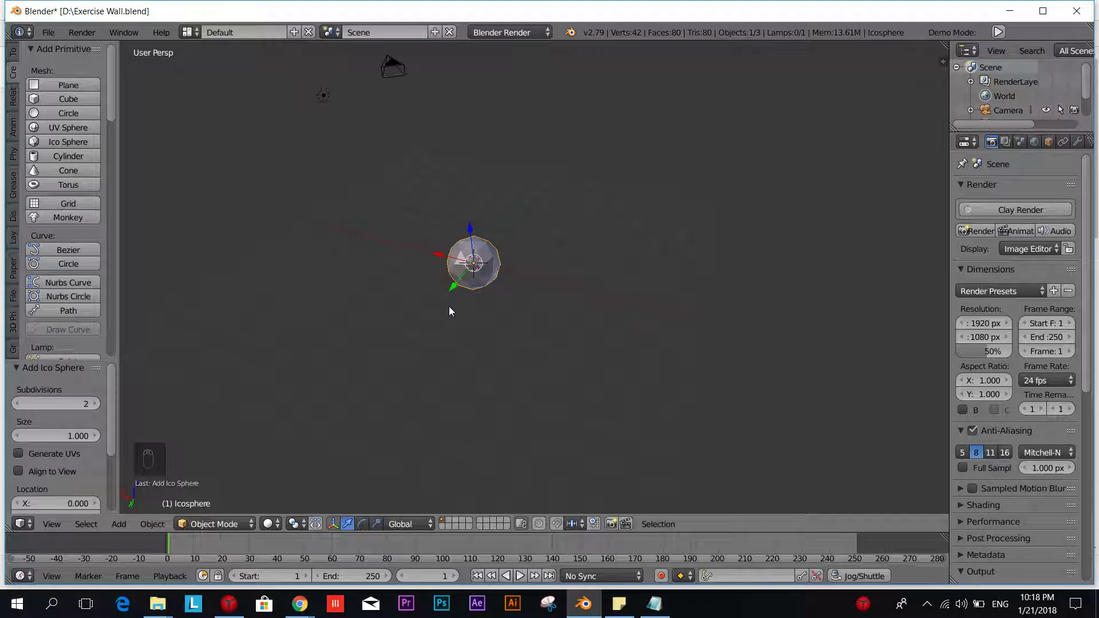
middle_drag(573, 337, 534, 259)
key(s)
right_click(538, 306)
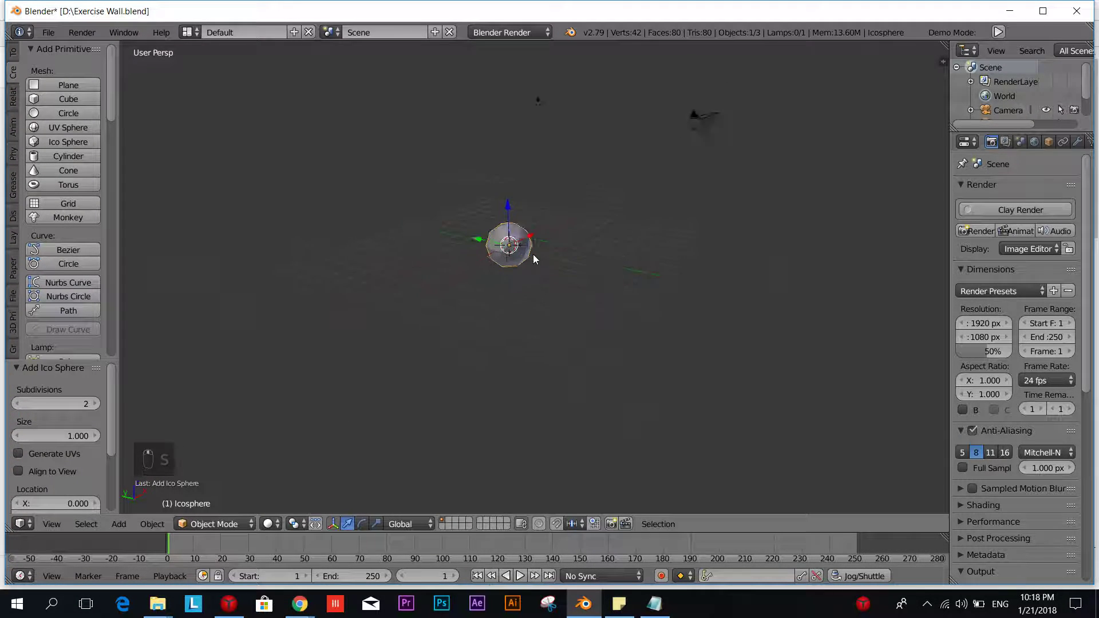
scroll(533, 260, up, 2)
key(s)
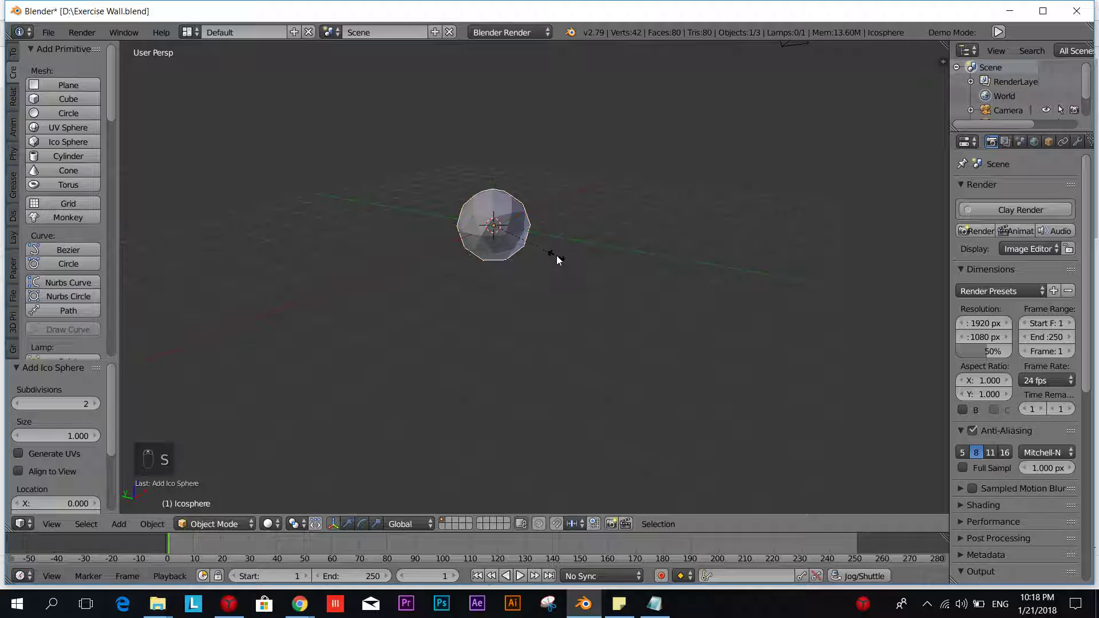
key(z)
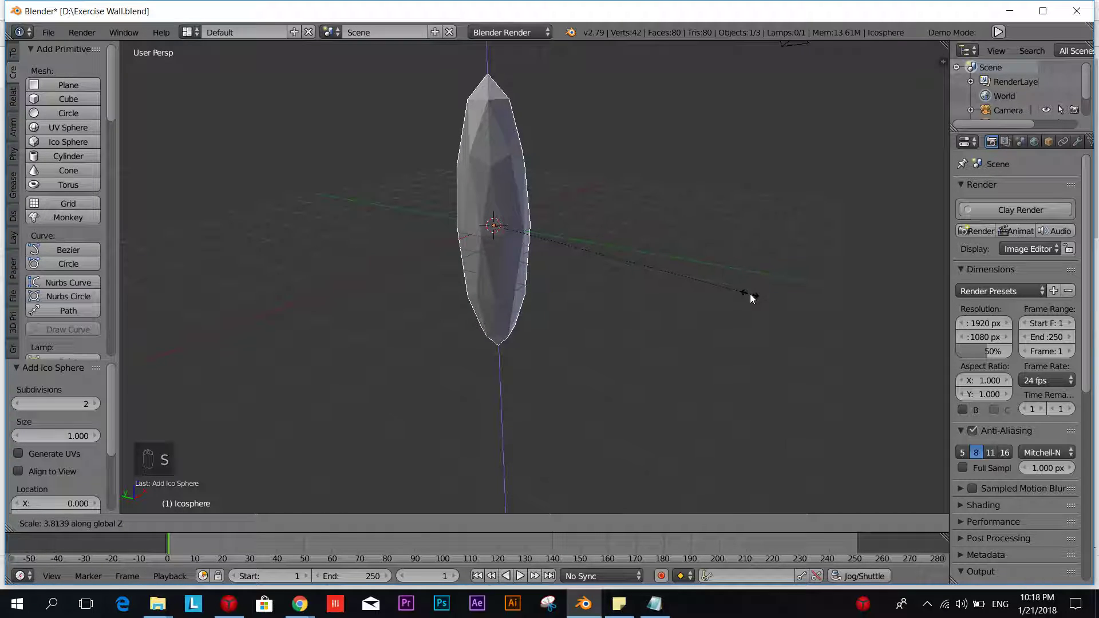
key(Escape)
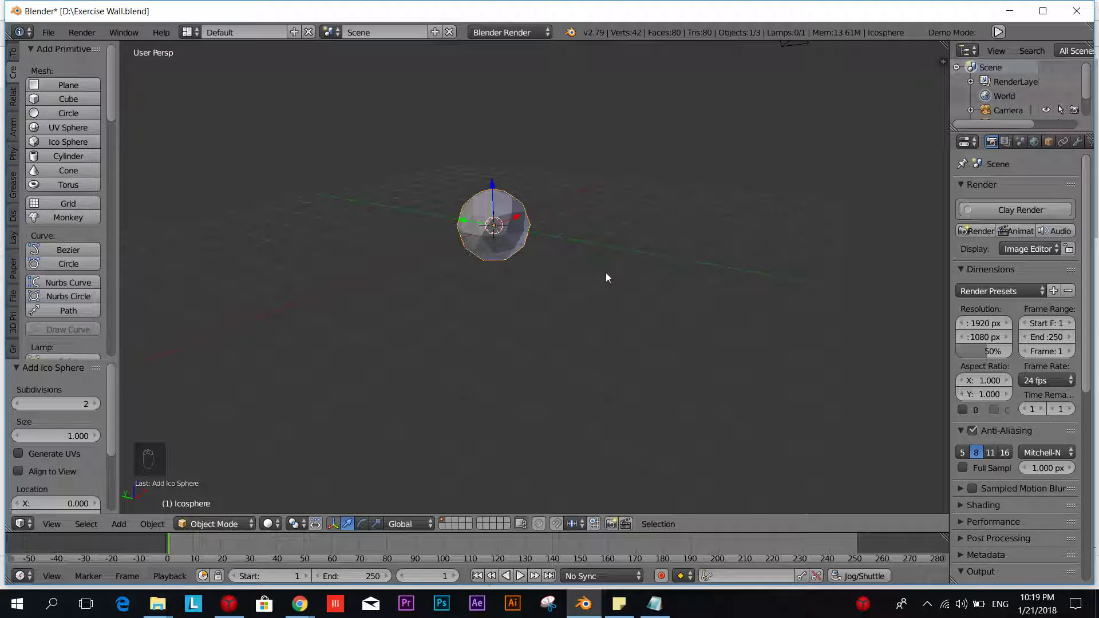
key(s)
key(x)
key(Escape)
key(s)
key(x)
right_click(132, 330)
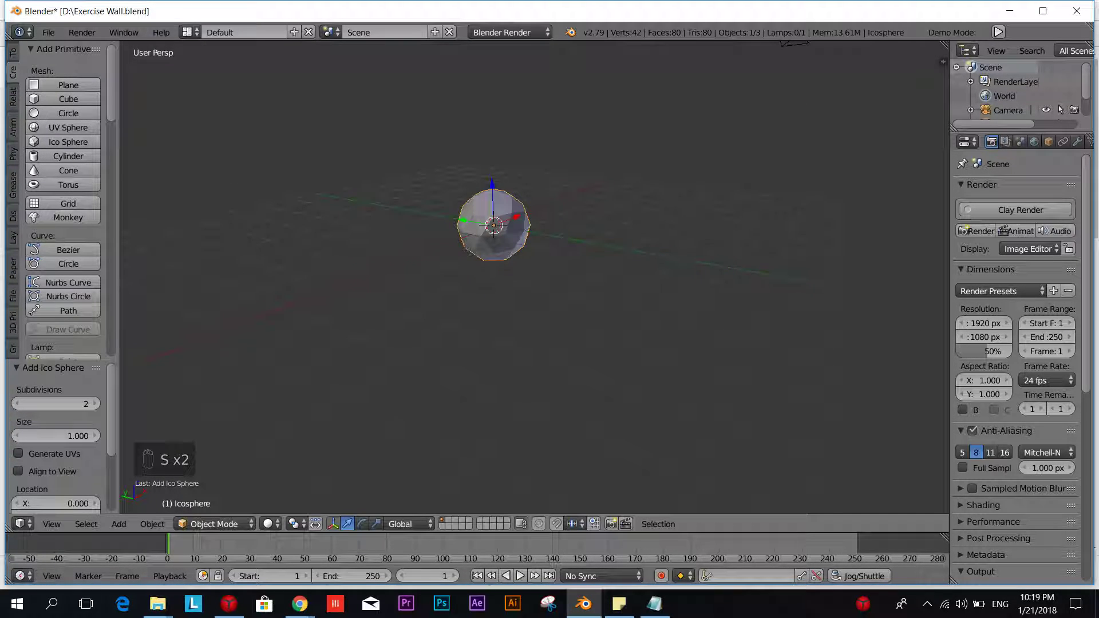
Switch the ico sphere to Edit Mode and back to Object Mode
middle_drag(429, 335, 552, 336)
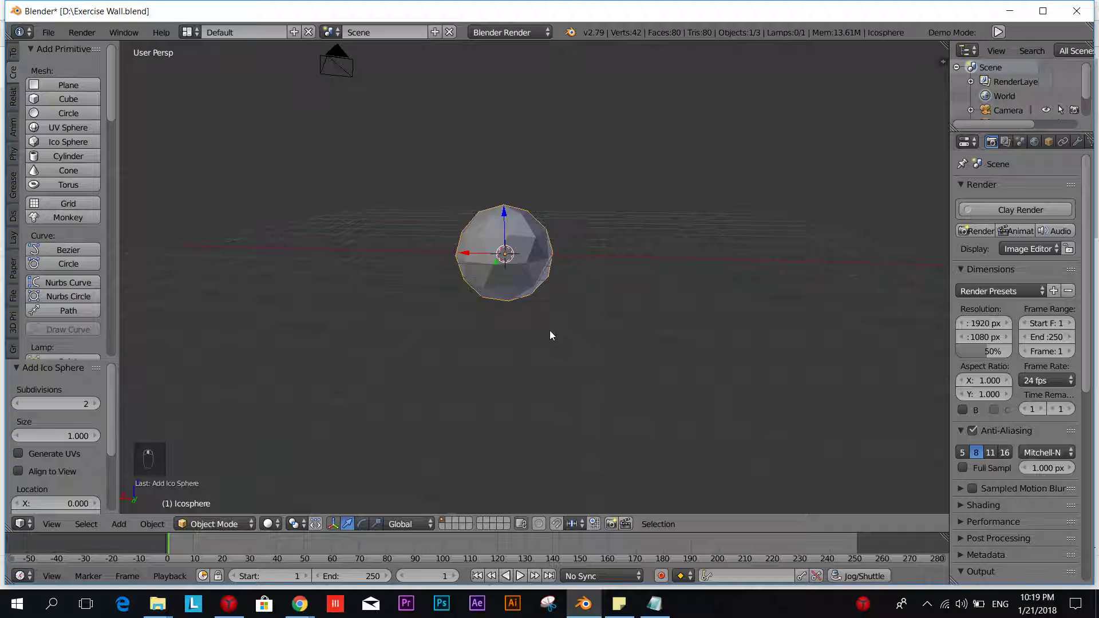
scroll(548, 331, up, 3)
scroll(538, 319, down, 2)
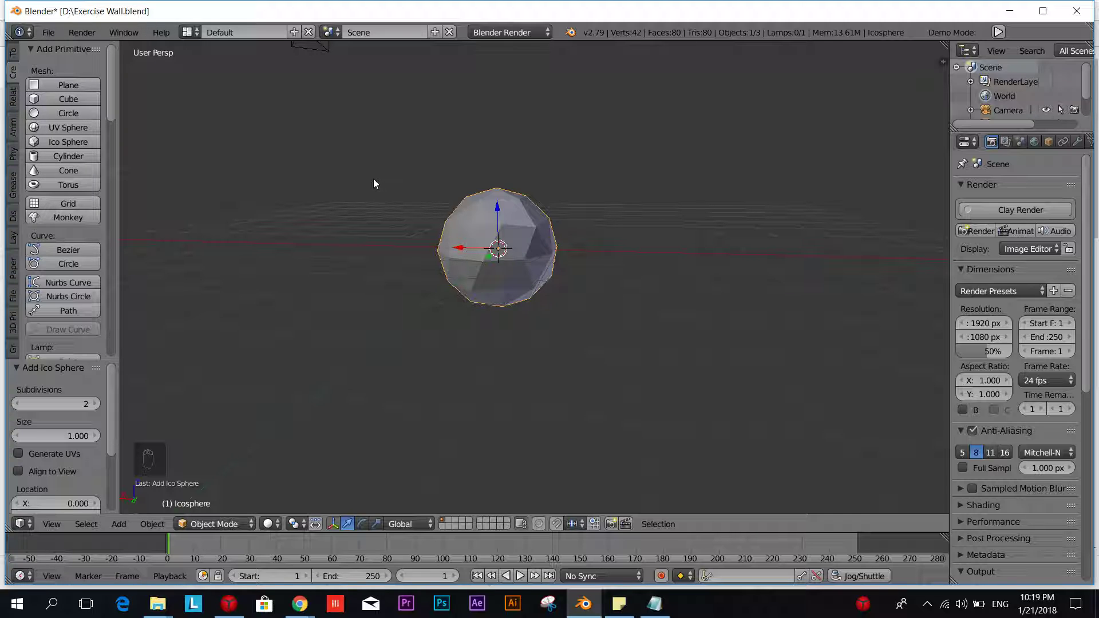
key(Tab)
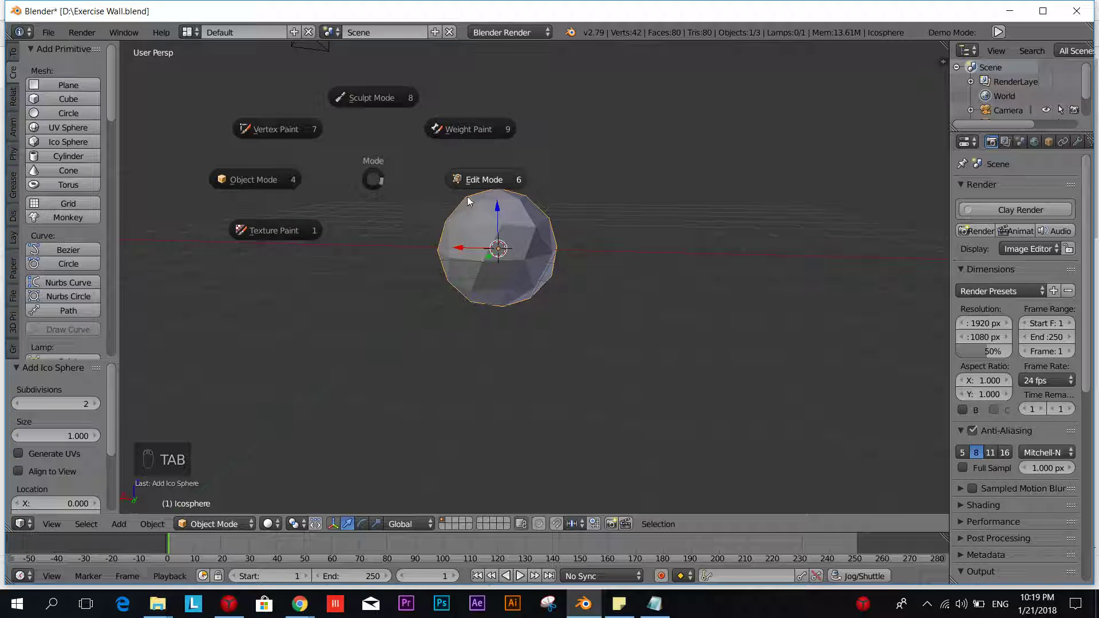
click(473, 181)
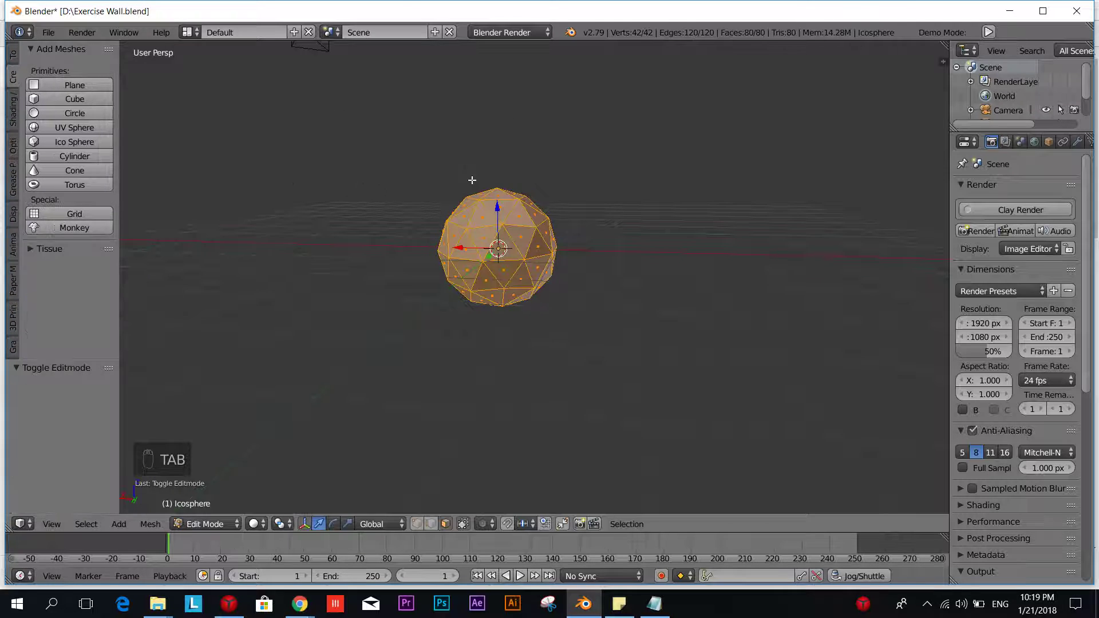
key(Tab)
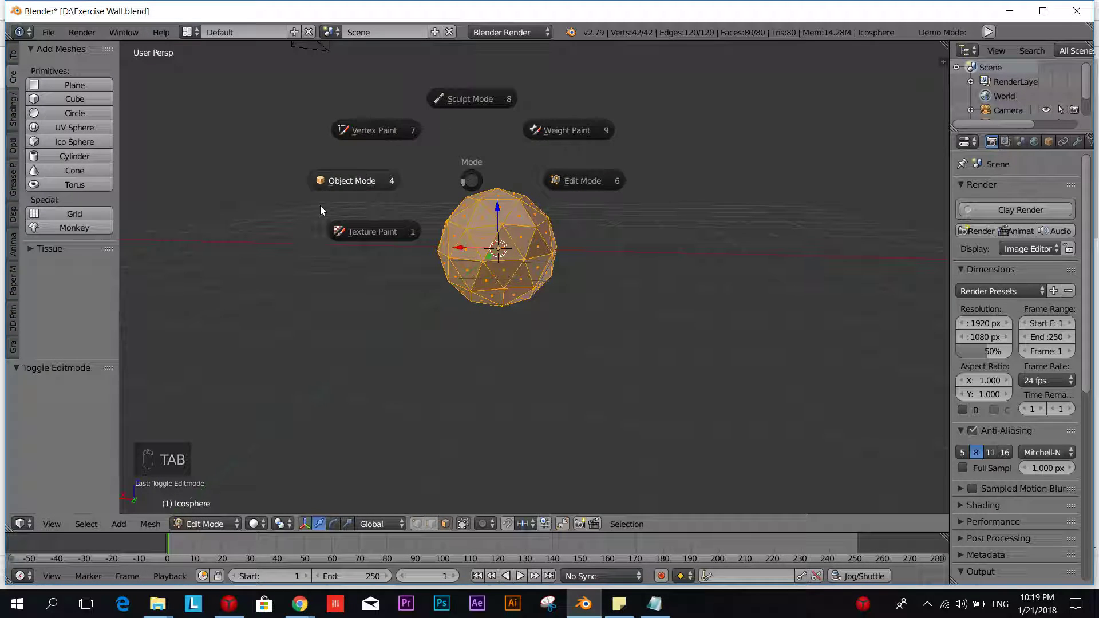
click(328, 181)
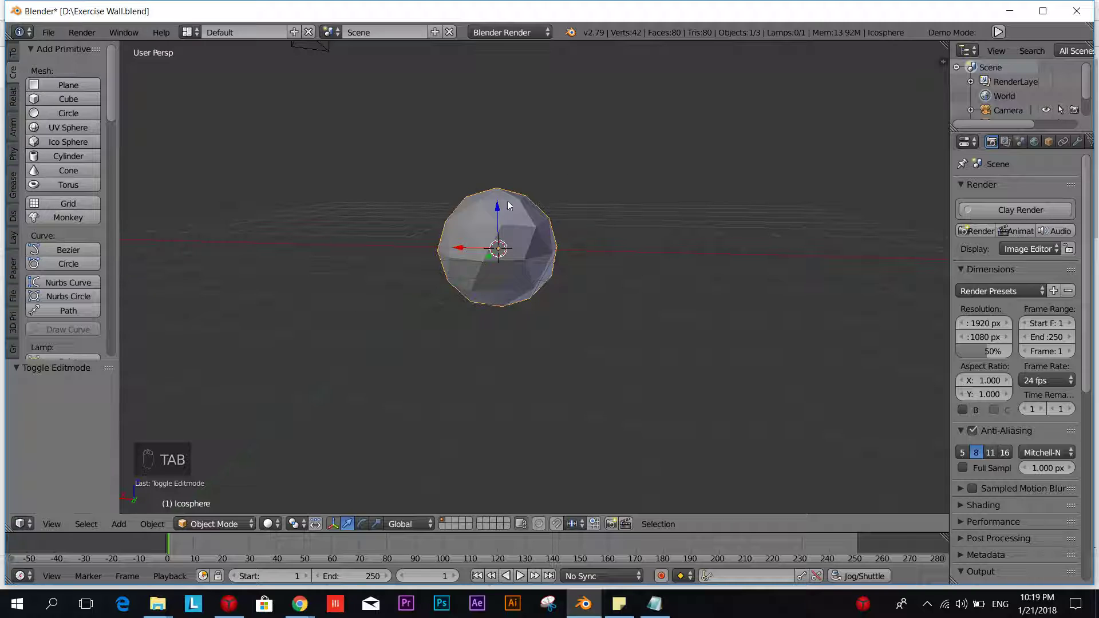
Enter Edit Mode on the ico sphere
click(197, 523)
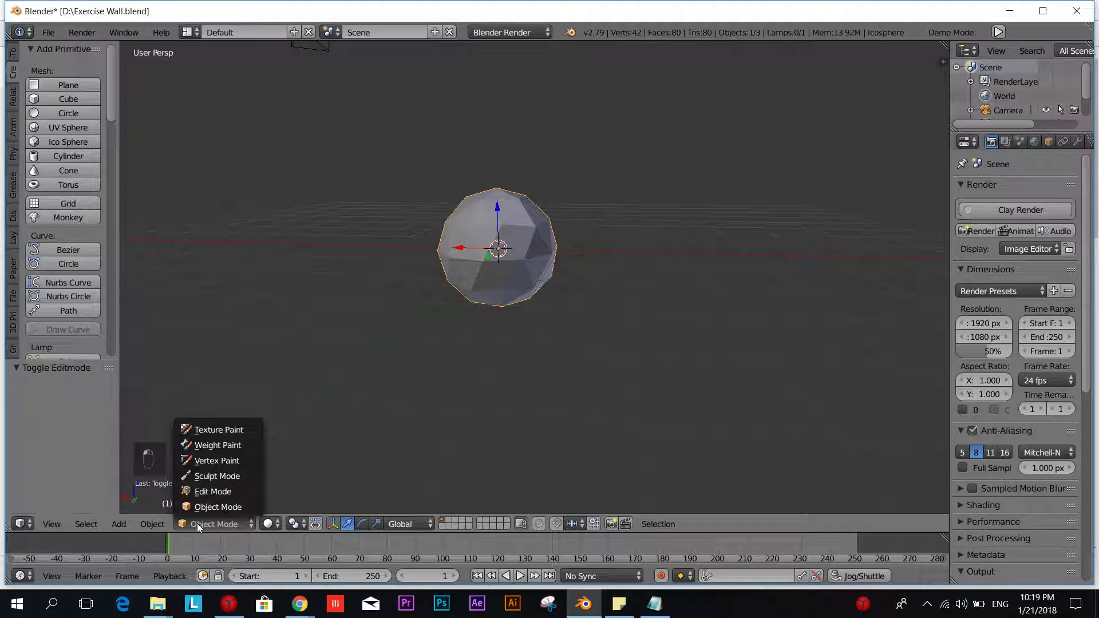
click(196, 493)
Examine the ico sphere's triangular faces and edges from several sides, near and far
middle_drag(589, 346, 549, 400)
scroll(515, 391, up, 3)
scroll(515, 390, down, 3)
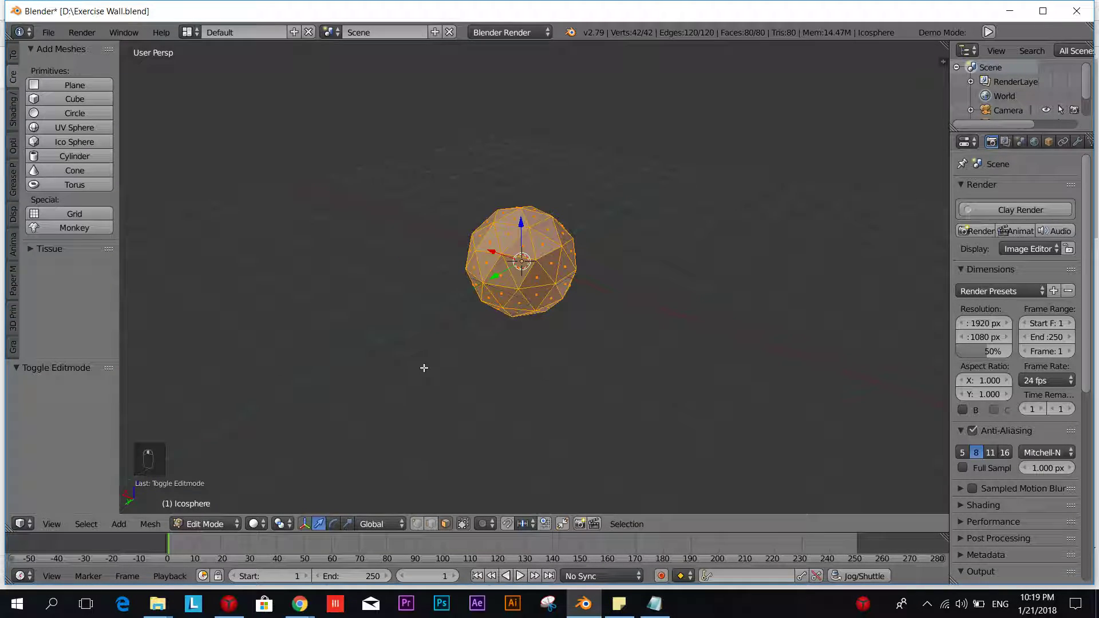
middle_drag(424, 368, 551, 348)
scroll(527, 381, up, 1)
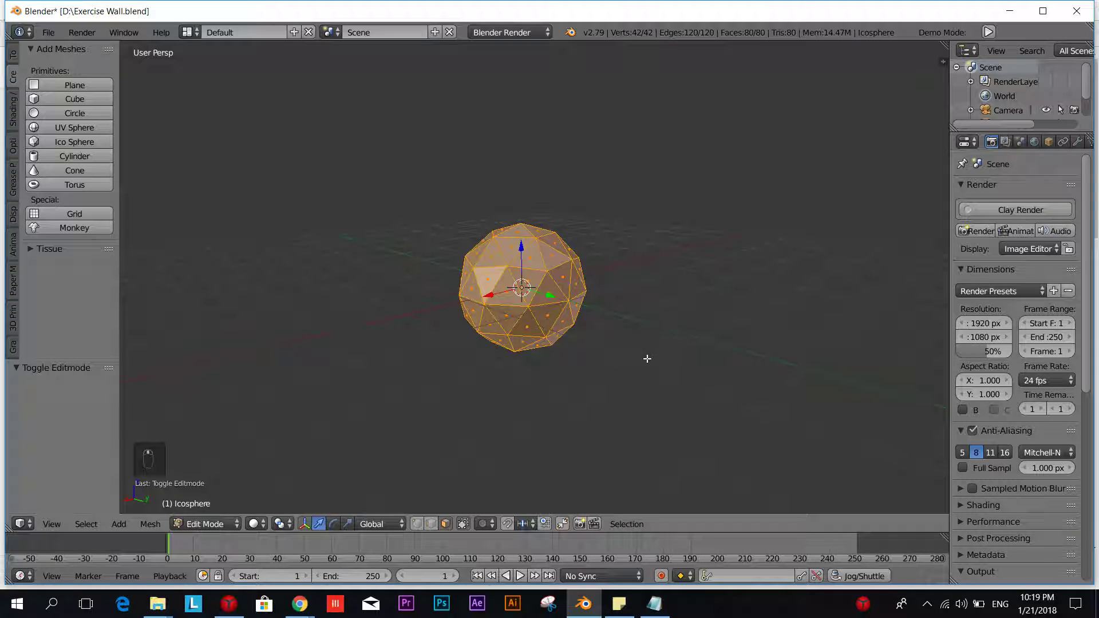
middle_drag(647, 358, 431, 365)
middle_drag(406, 324, 633, 326)
scroll(503, 285, up, 4)
scroll(485, 323, down, 2)
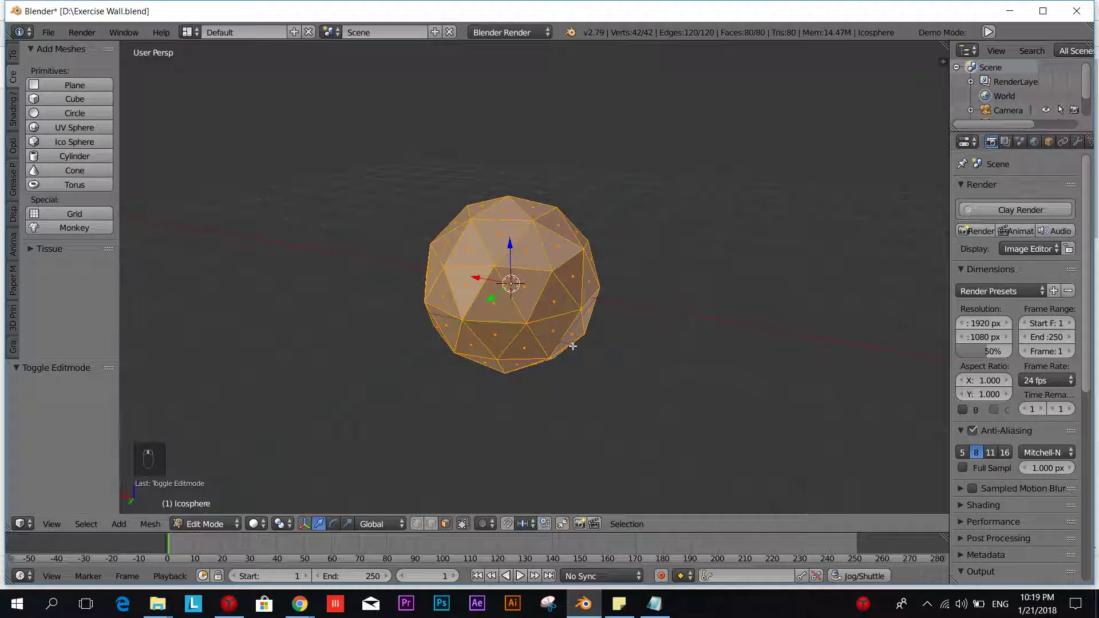
shift+middle_drag(607, 344, 616, 322)
middle_drag(699, 309, 555, 319)
scroll(528, 314, up, 3)
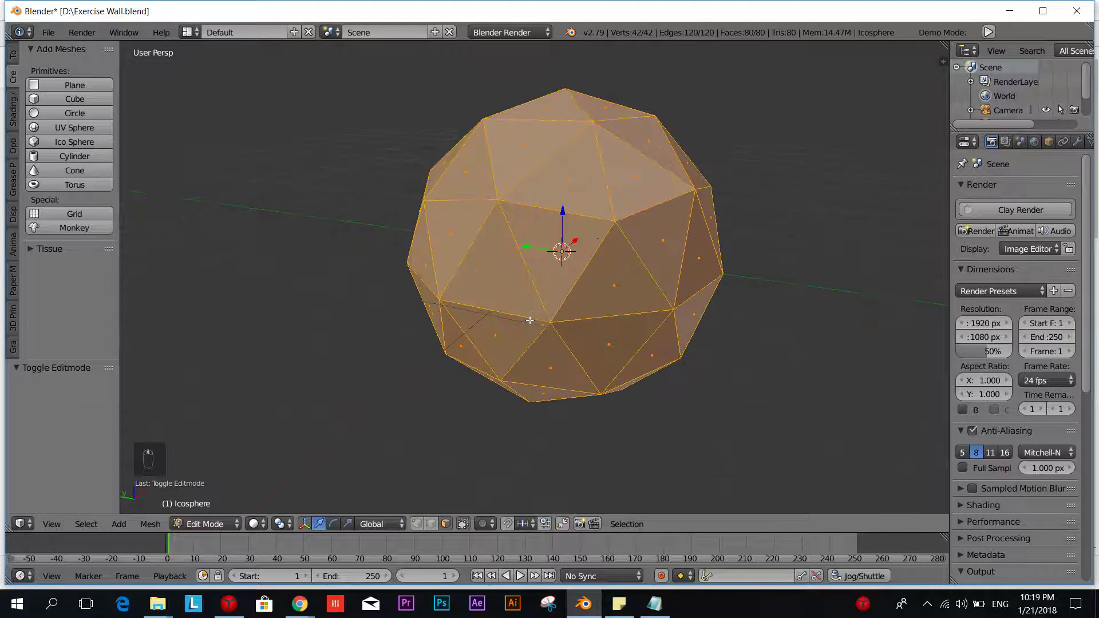
middle_drag(424, 314, 536, 243)
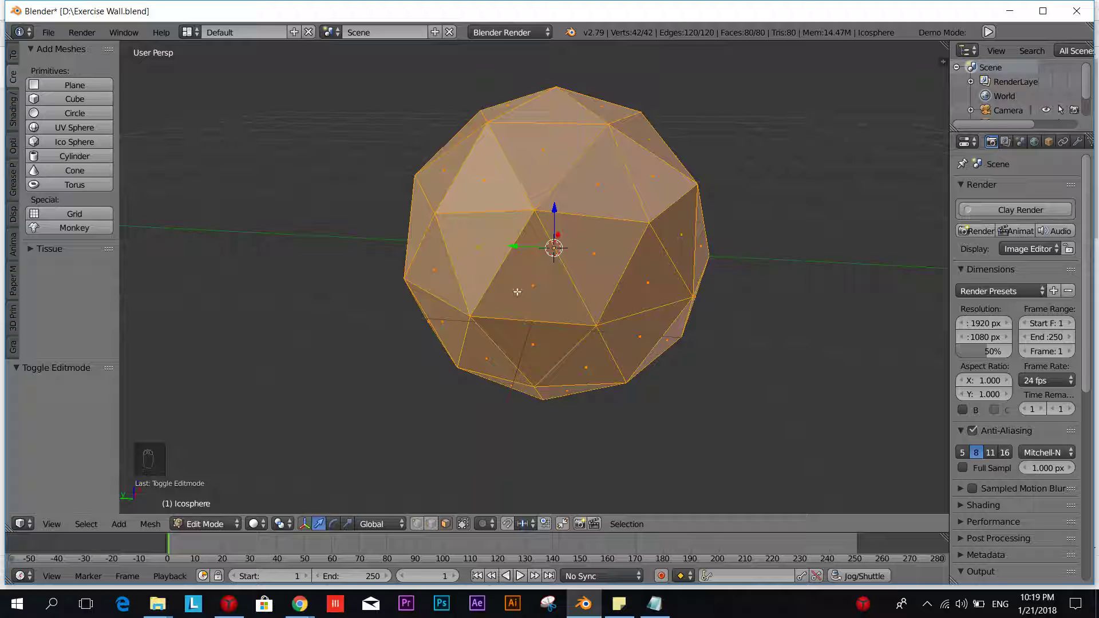
middle_drag(517, 291, 572, 269)
Try selecting individual triangular faces around the middle of the ico sphere one at a time
right_click(572, 266)
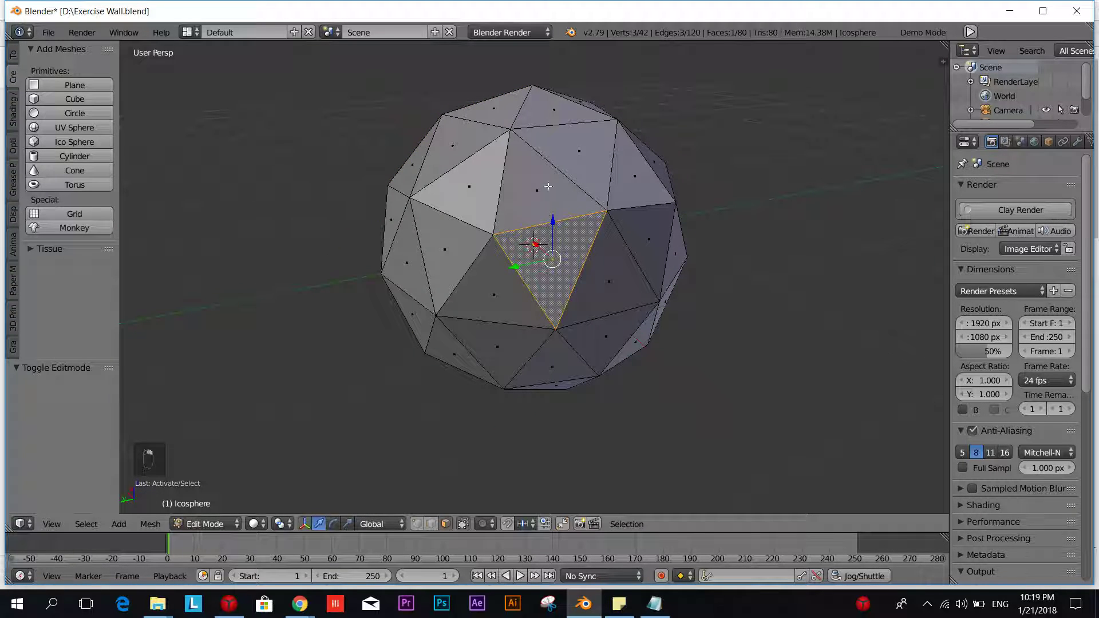
right_click(548, 186)
right_click(484, 192)
right_click(434, 254)
right_click(484, 294)
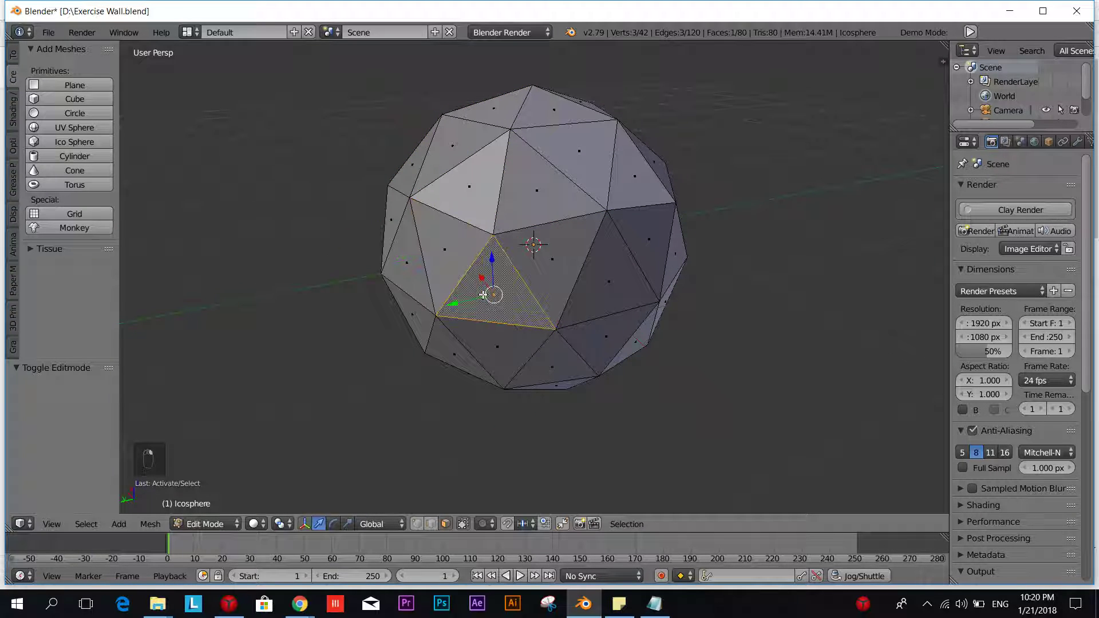
Select one triangular face on the ico sphere and extend the selection to a connected group of five faces
right_click(510, 197)
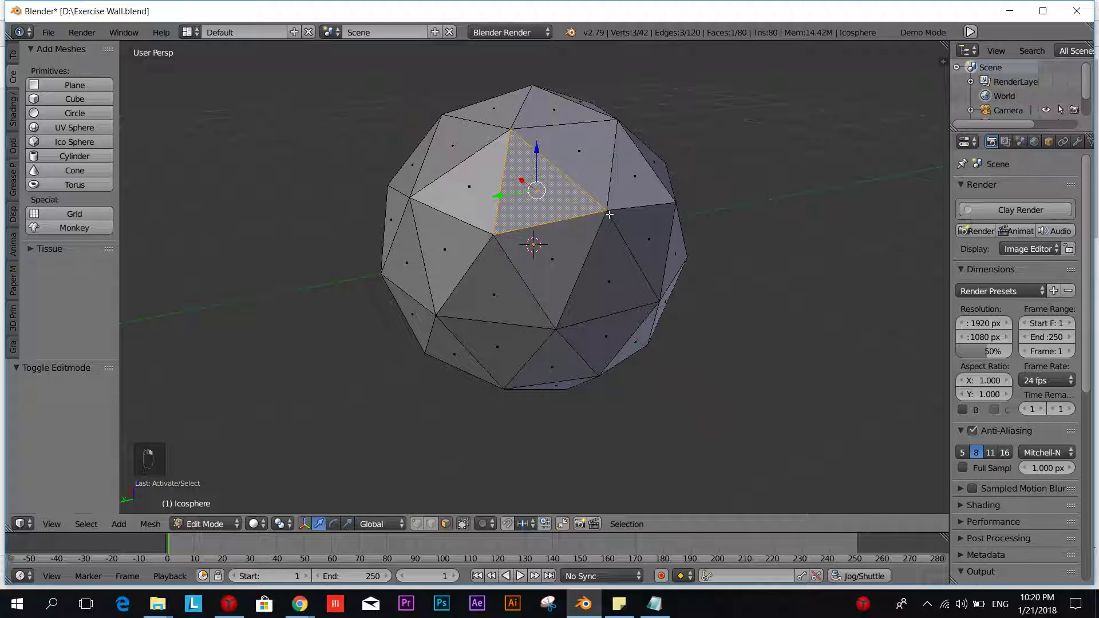
middle_drag(520, 195, 493, 371)
middle_drag(470, 305, 546, 174)
scroll(550, 325, down, 3)
scroll(504, 183, up, 2)
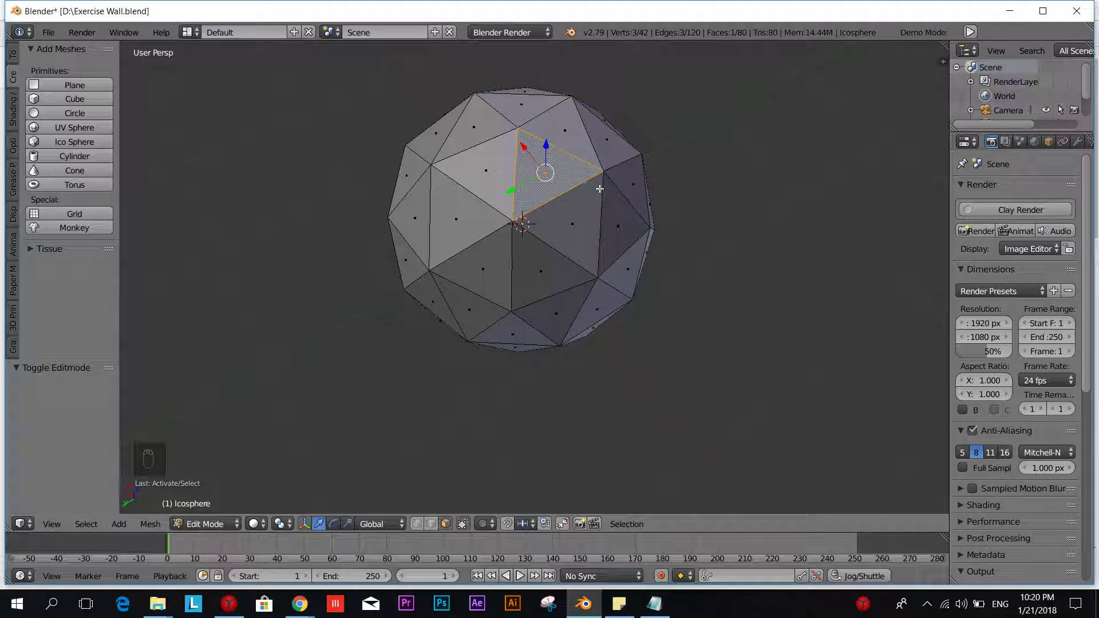
shift+right_click(455, 218)
shift+right_click(572, 228)
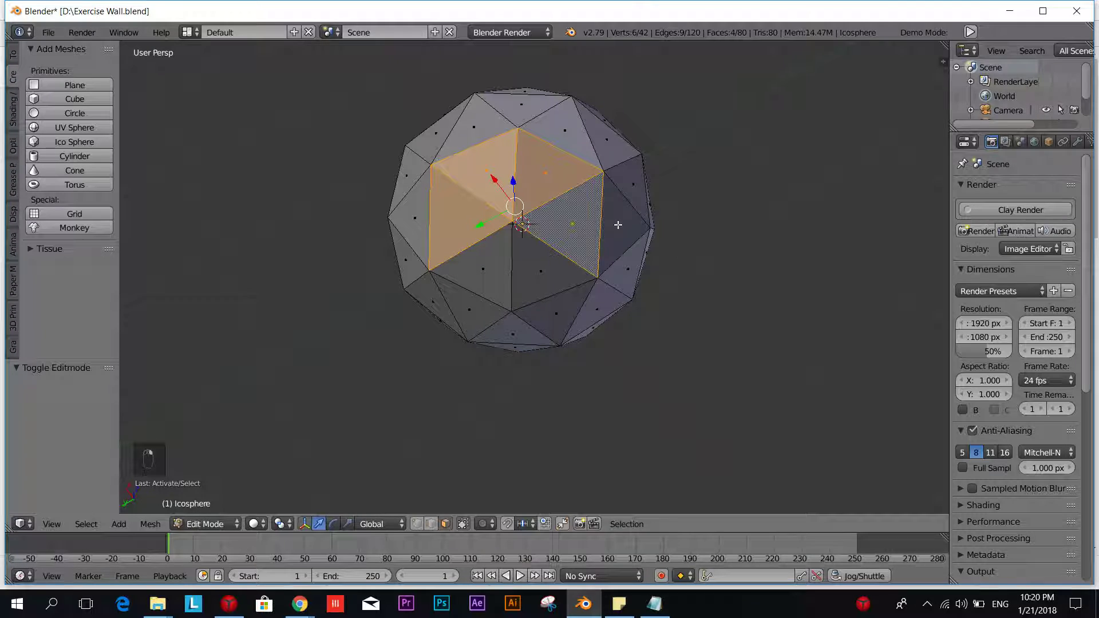
shift+right_click(618, 225)
middle_drag(658, 216, 627, 269)
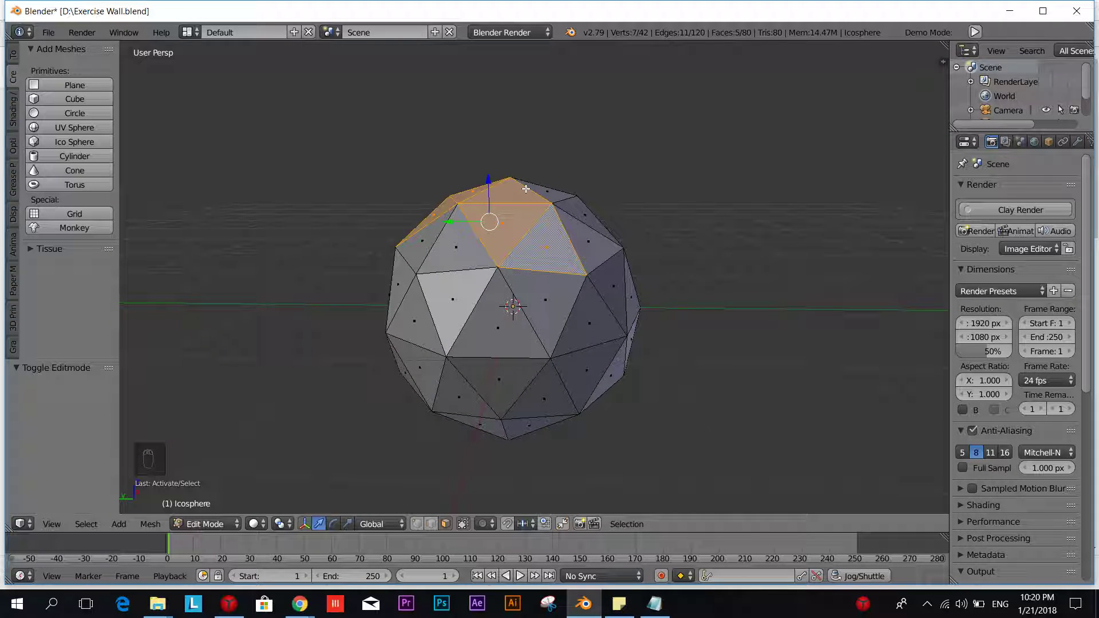
Move the five selected faces upward on the ico sphere by about X 0.111, Y 0.053, Z 0.426
key(g)
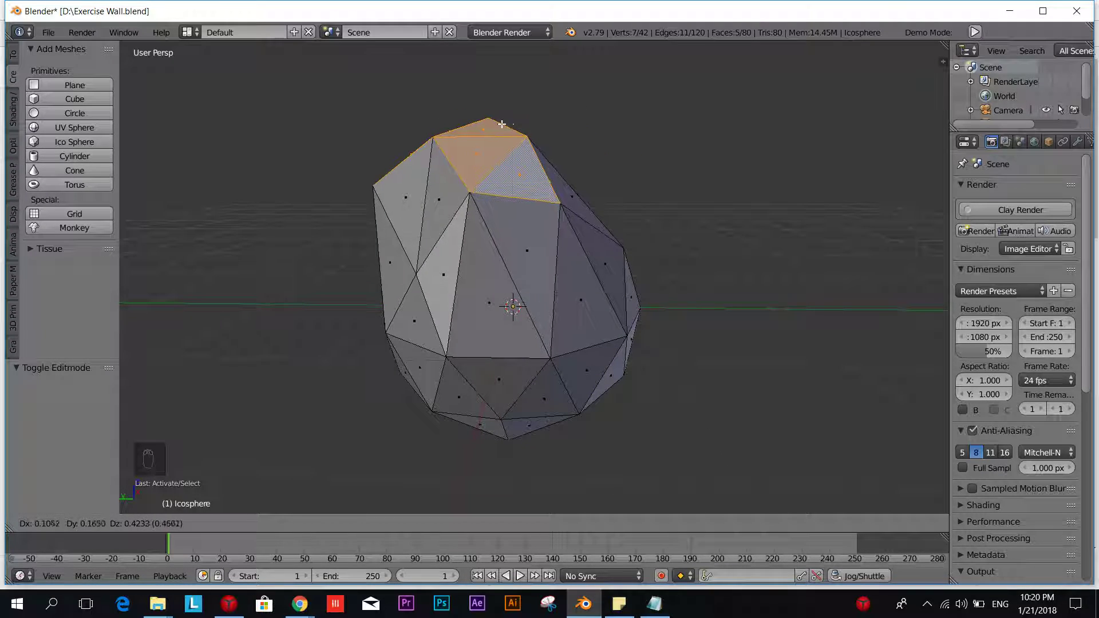
click(570, 192)
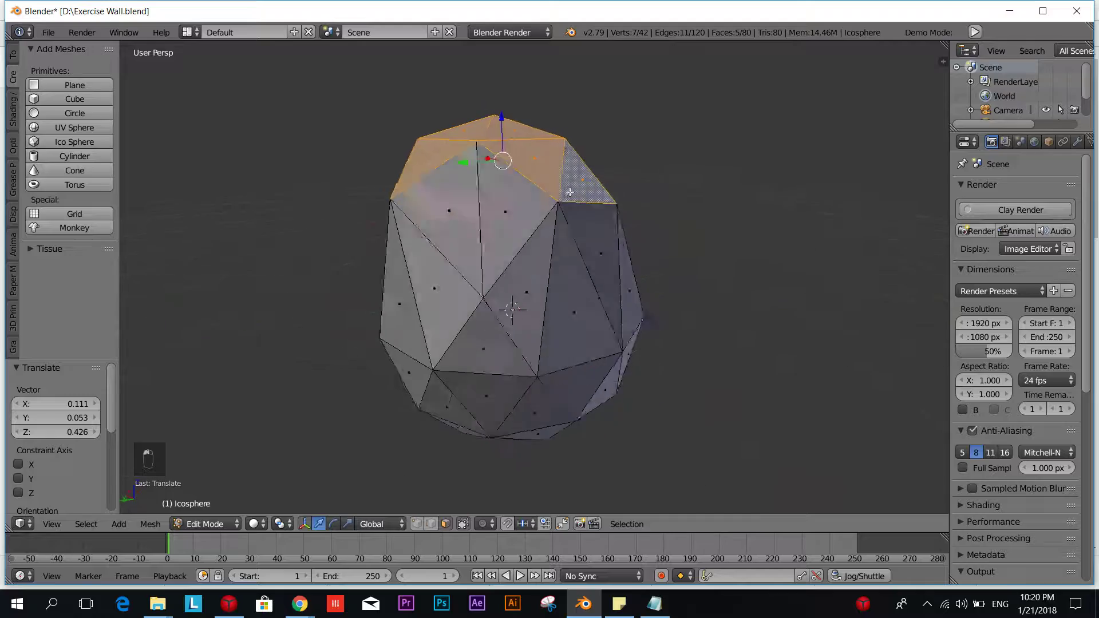
middle_drag(570, 192, 620, 307)
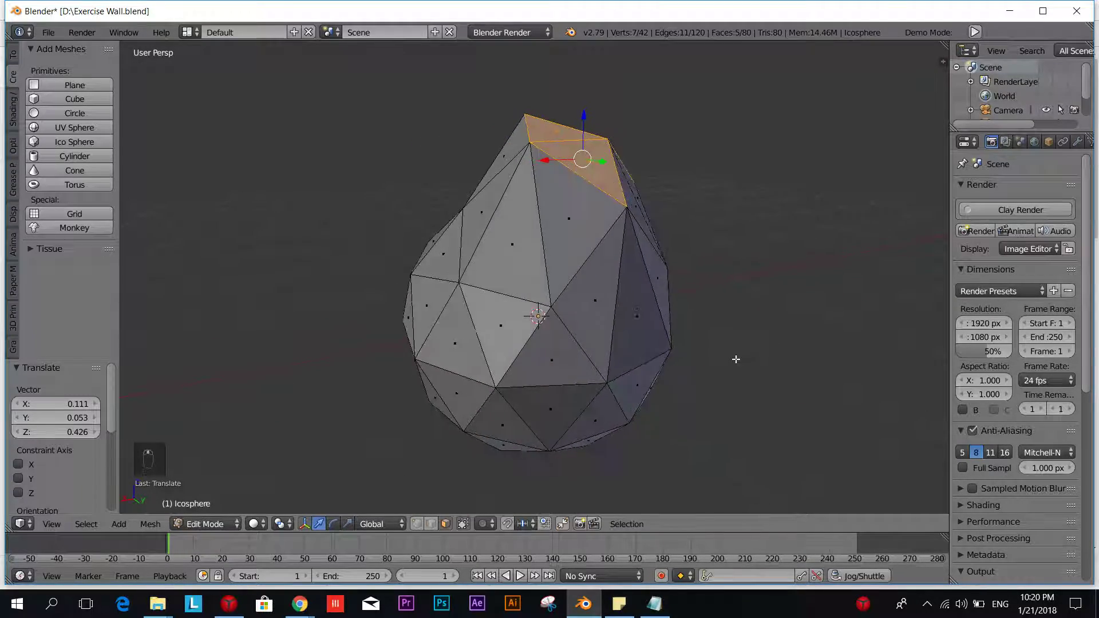
middle_drag(735, 358, 694, 321)
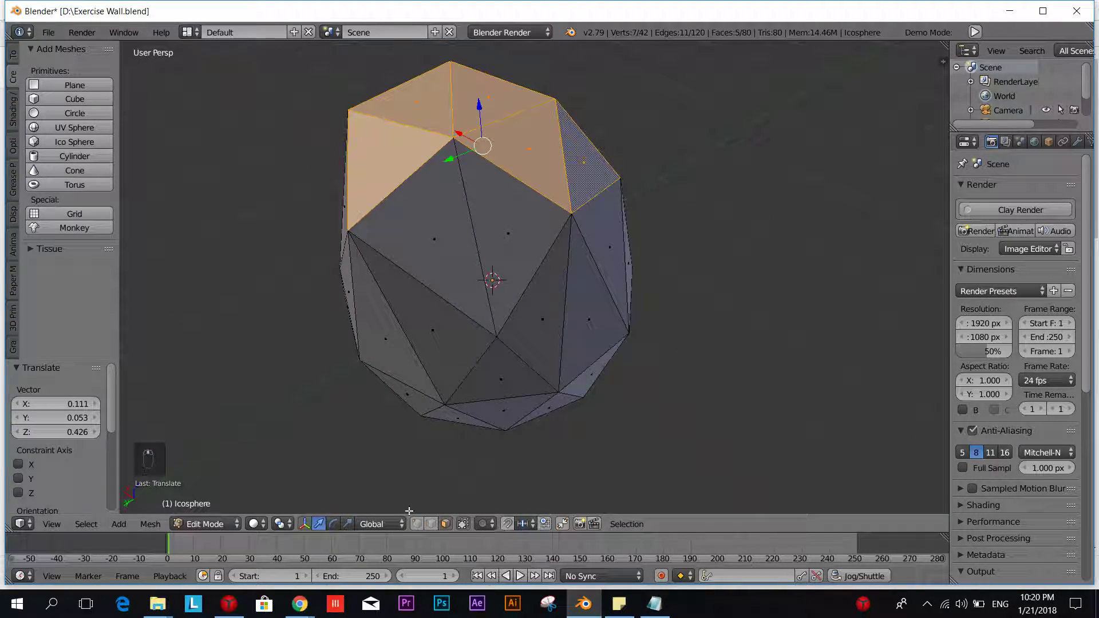
middle_drag(589, 429, 535, 333)
Switch to edge selection, select one edge in the middle of the mesh and build a selection of four connected edges
scroll(534, 332, up, 3)
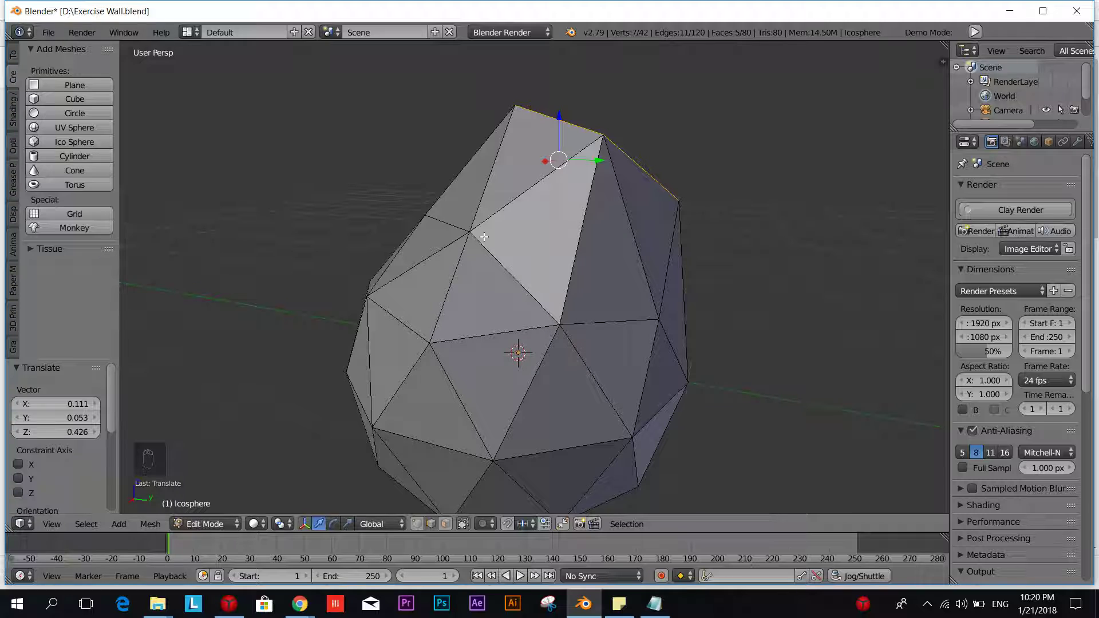
middle_drag(466, 281, 581, 261)
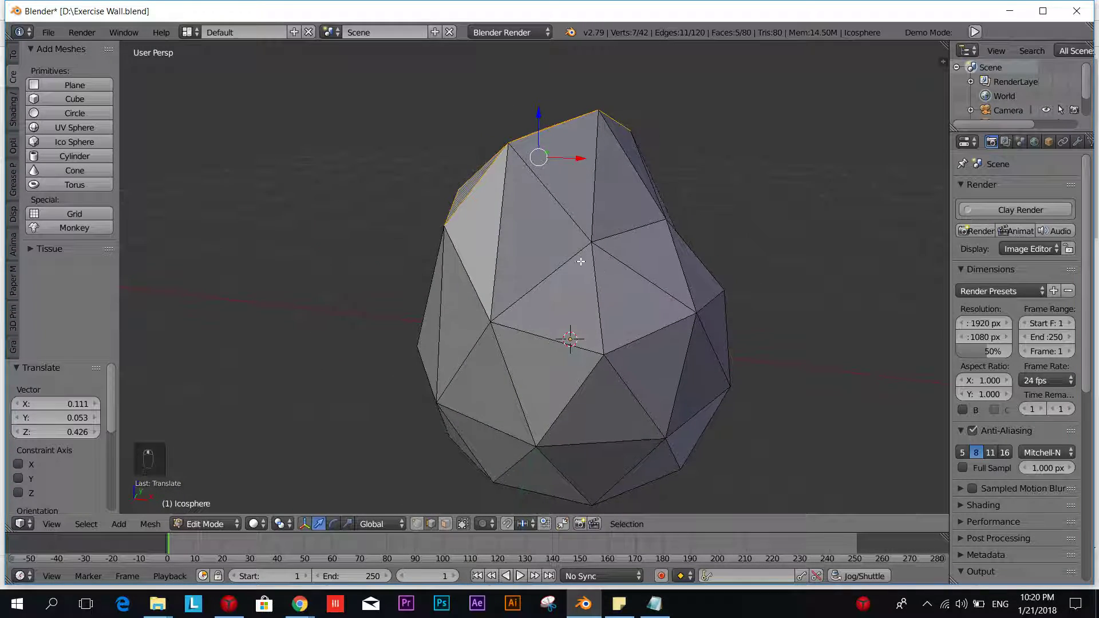
scroll(550, 335, up, 4)
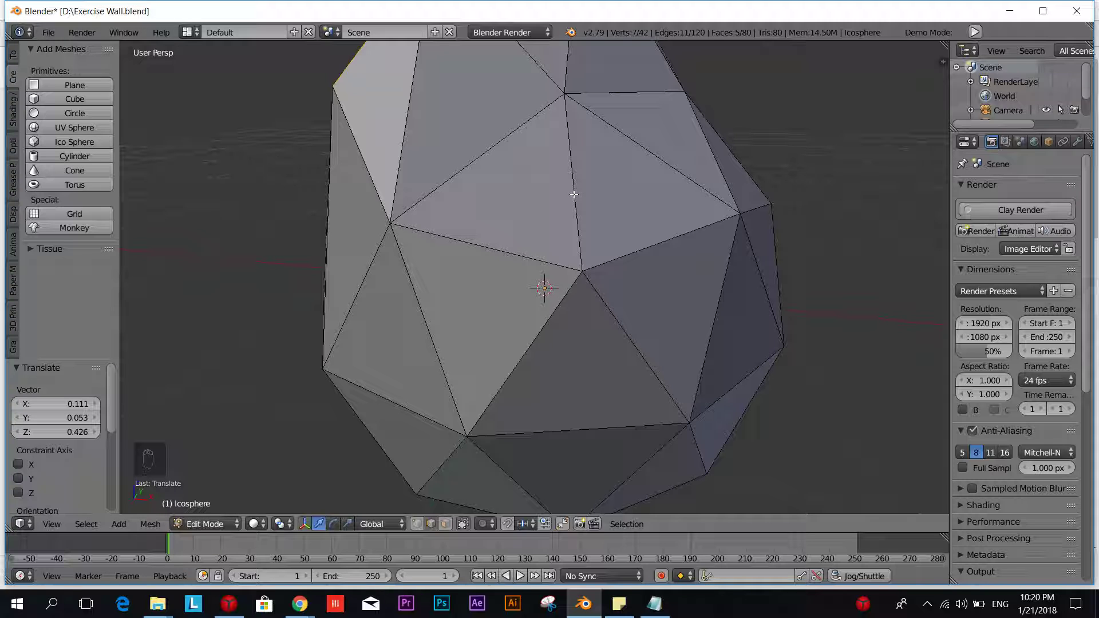
right_click(574, 194)
middle_drag(646, 243, 534, 313)
scroll(562, 238, down, 4)
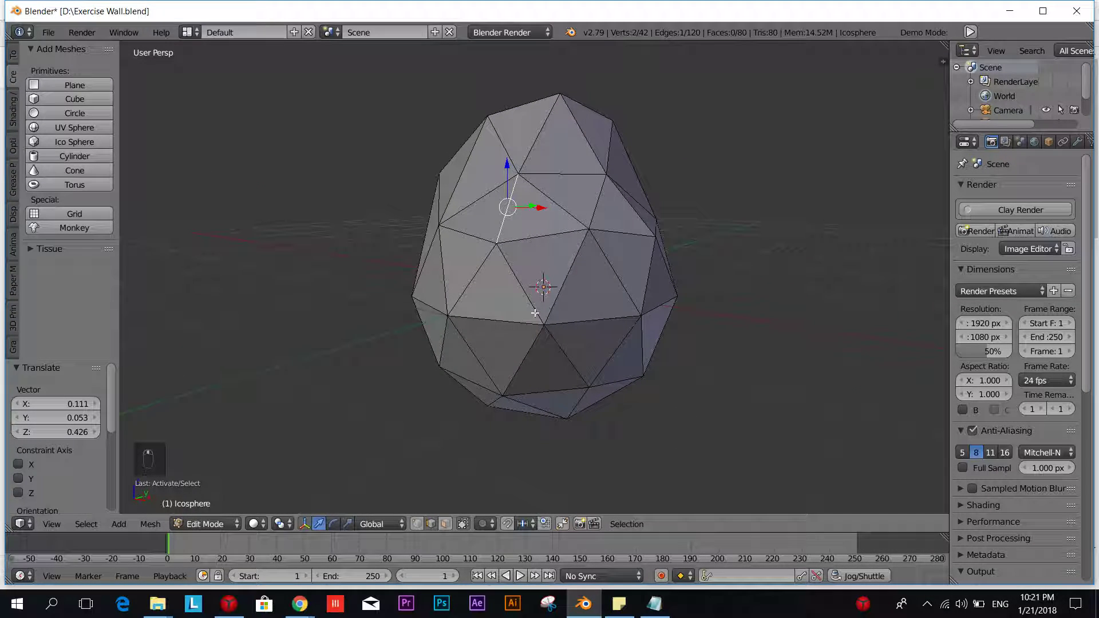
middle_drag(620, 319, 552, 359)
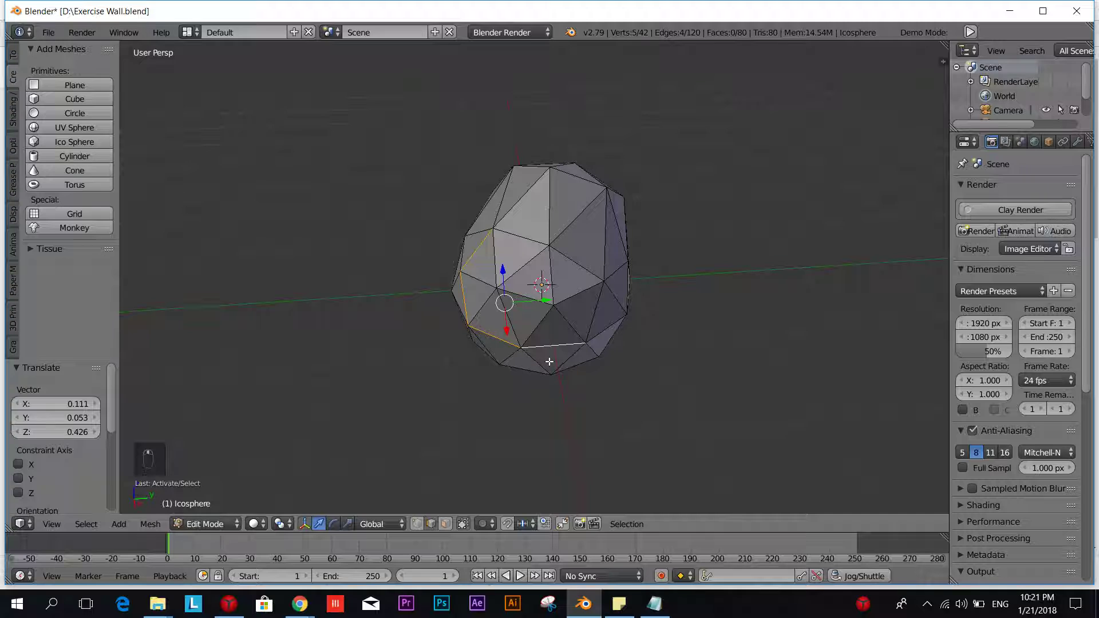
Make a face from the four selected edges and move it by about X 0.032, Y -0.204, Z -0.070
key(f)
key(g)
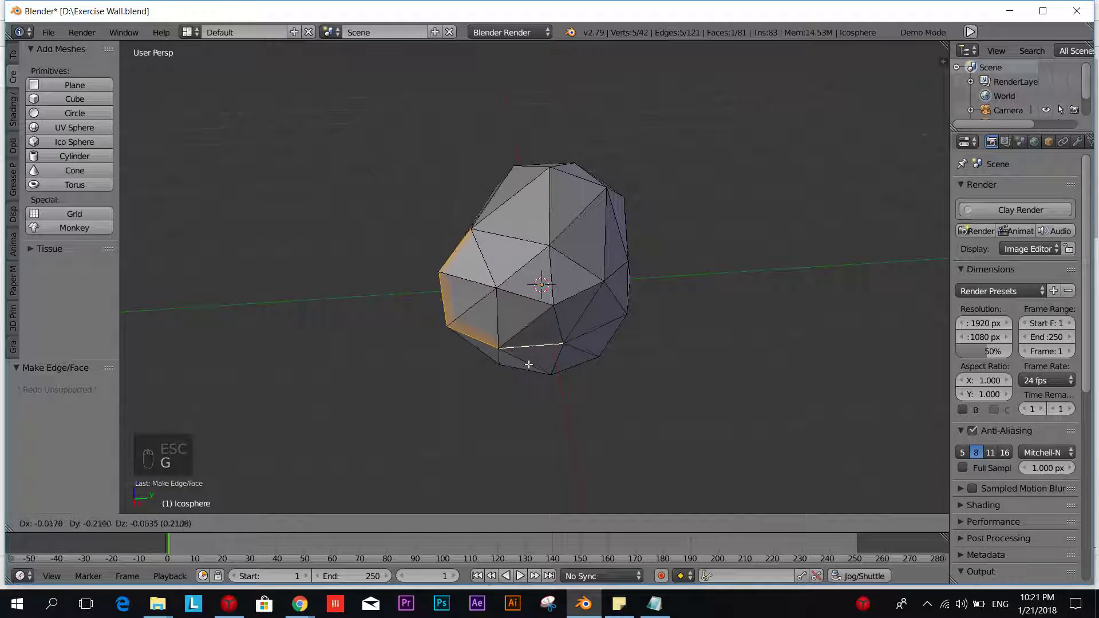
click(528, 367)
middle_drag(518, 372, 667, 335)
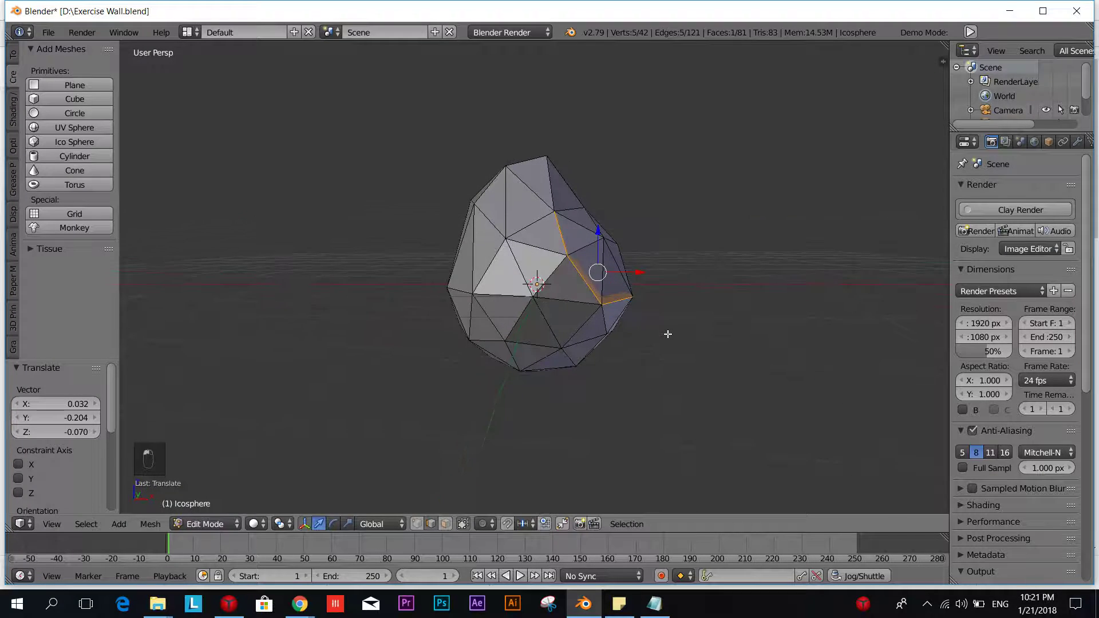
Move the new face and its edges again by about X -0.184, Y 0.005, Z 0.129
key(g)
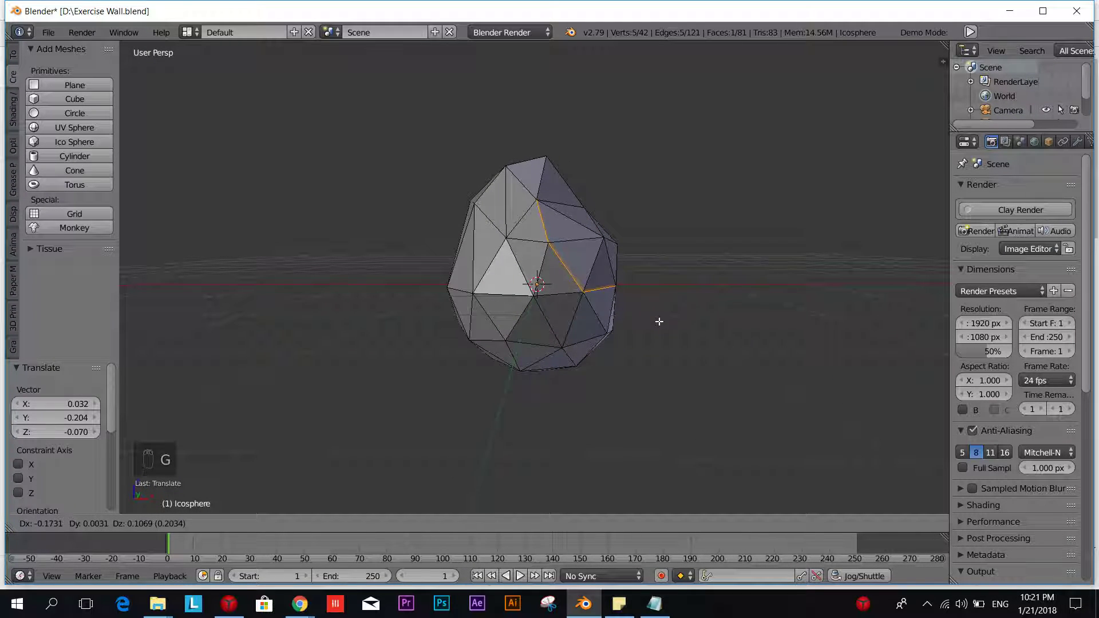
click(657, 319)
middle_drag(684, 344, 570, 358)
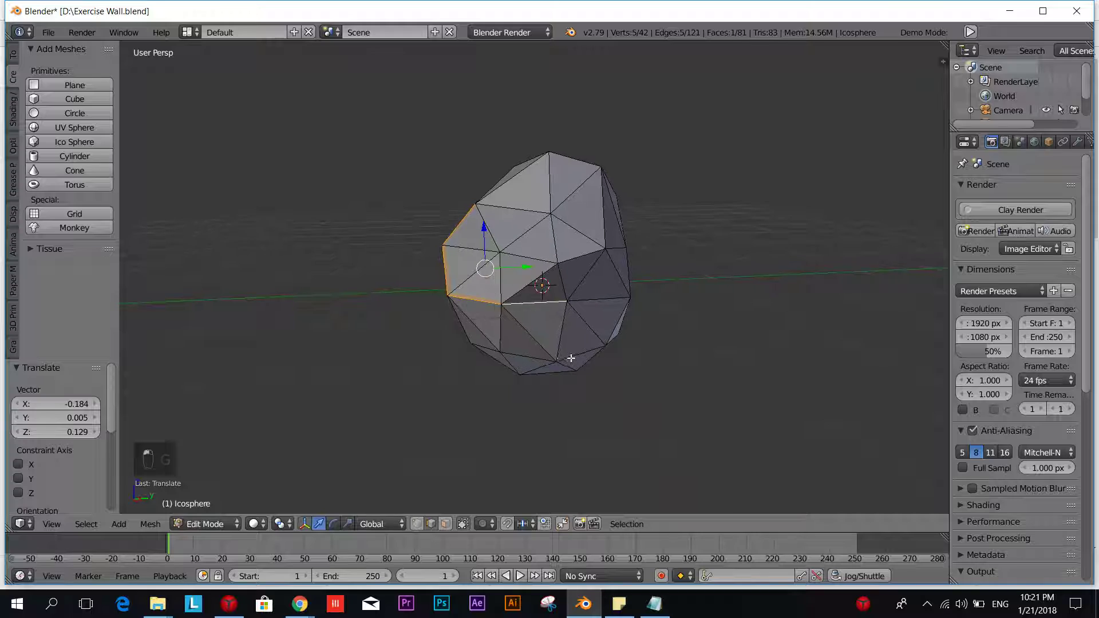
Switch to vertex selection, deselect everything and examine the mesh's corner points from several sides
middle_drag(494, 403, 480, 535)
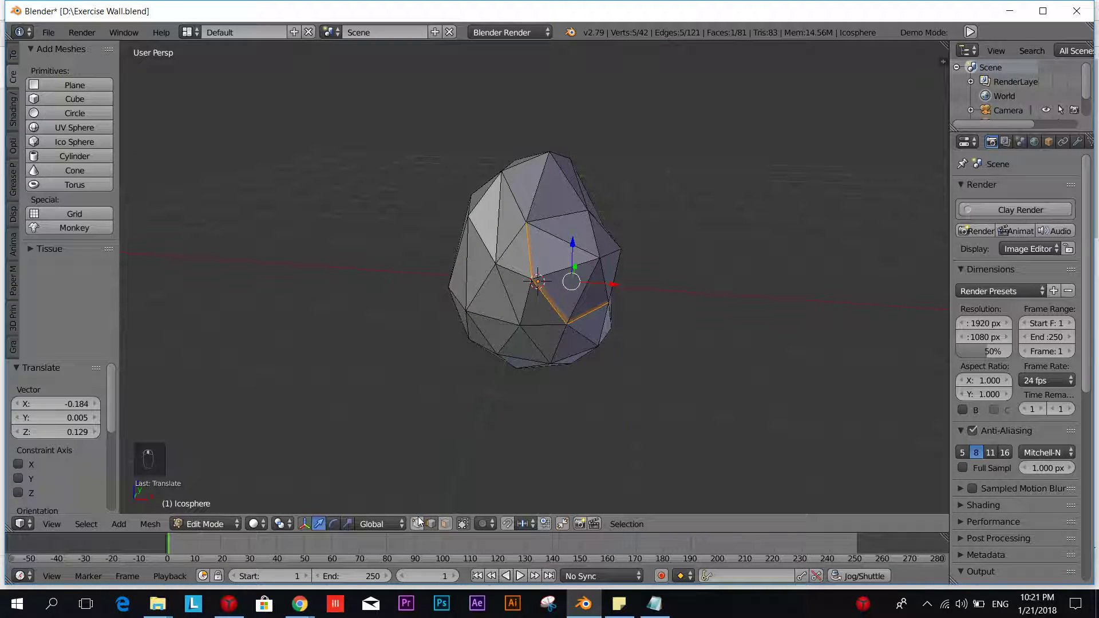
key(a)
scroll(537, 360, up, 8)
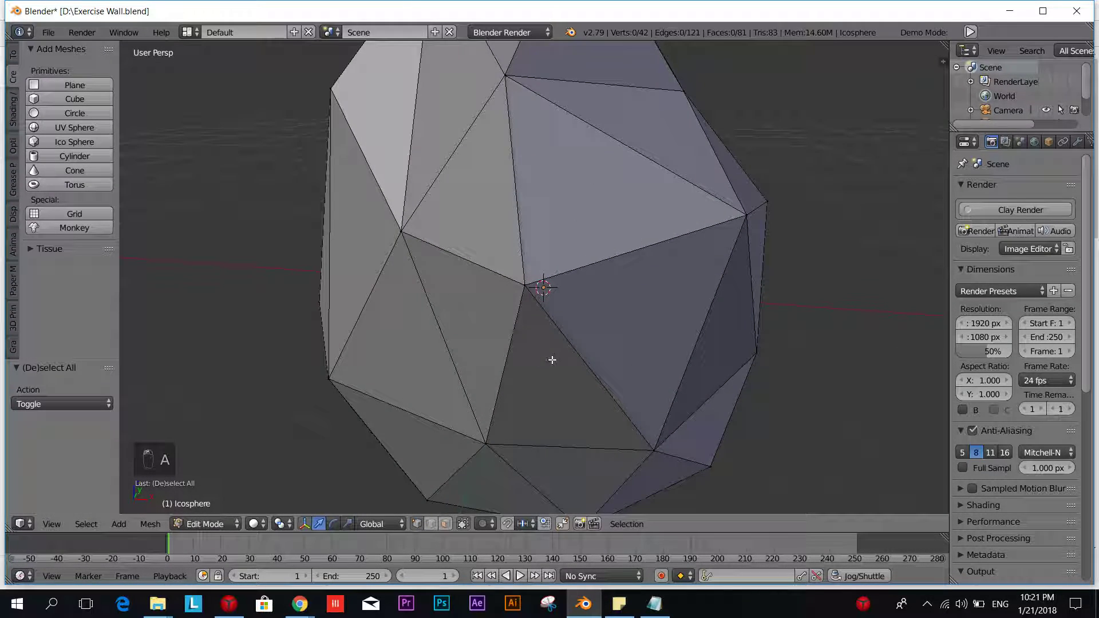
middle_drag(552, 361, 652, 144)
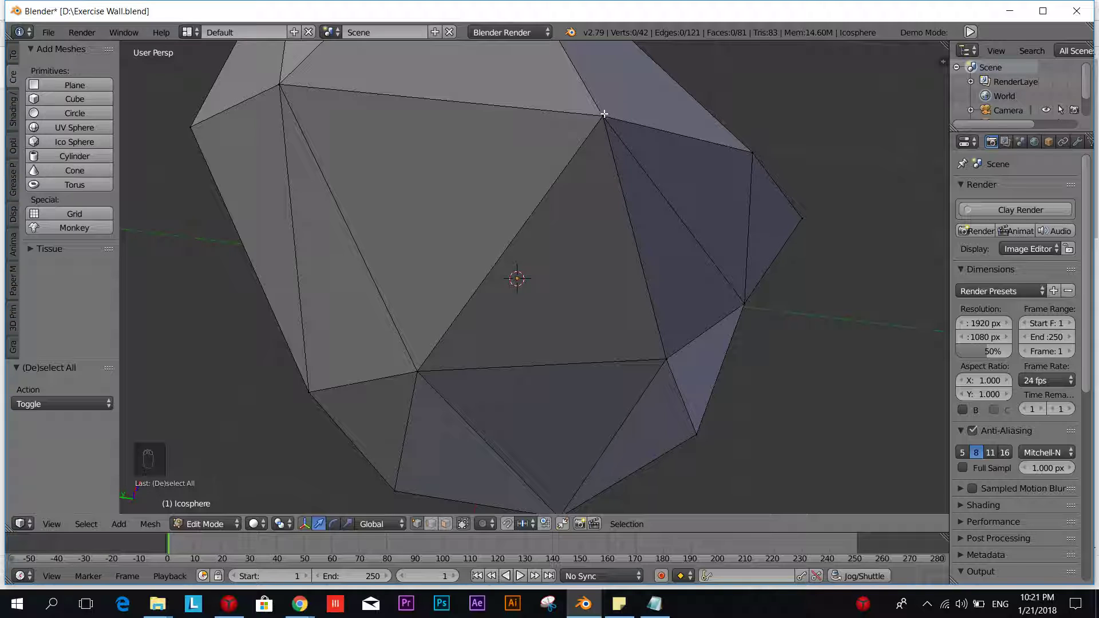
middle_drag(585, 363, 475, 303)
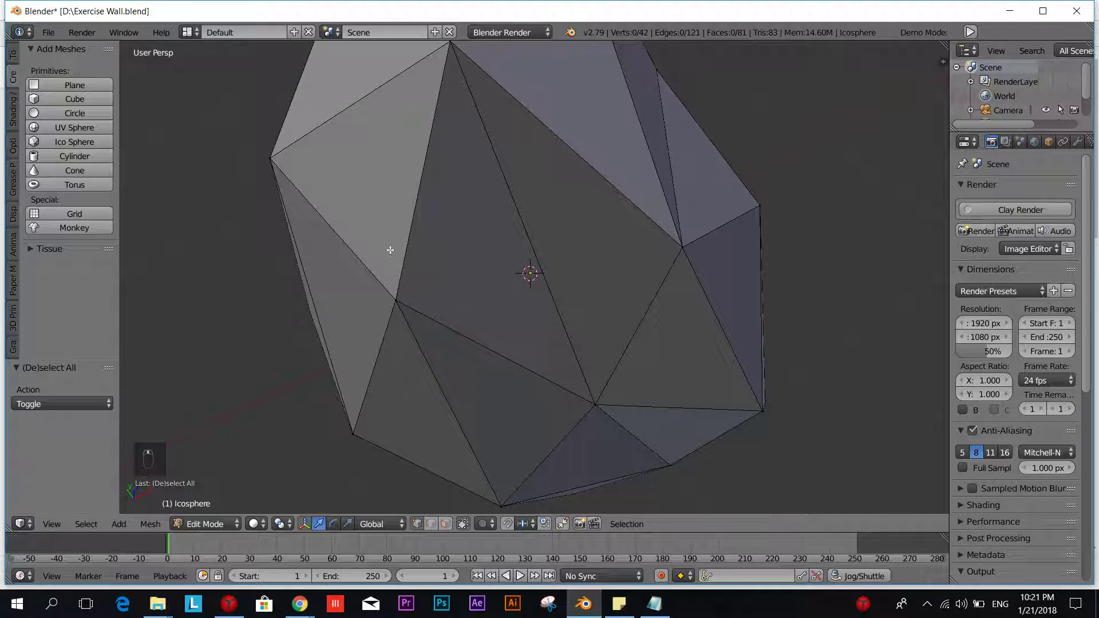
middle_drag(285, 193, 585, 209)
middle_drag(605, 312, 559, 149)
scroll(555, 152, down, 5)
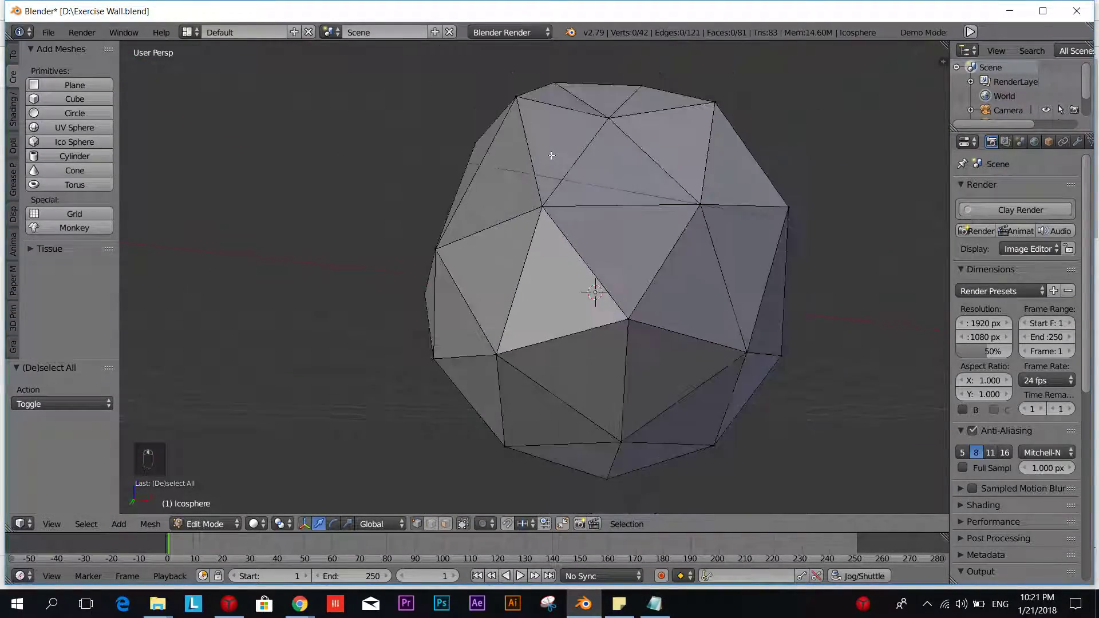
middle_drag(595, 214, 580, 285)
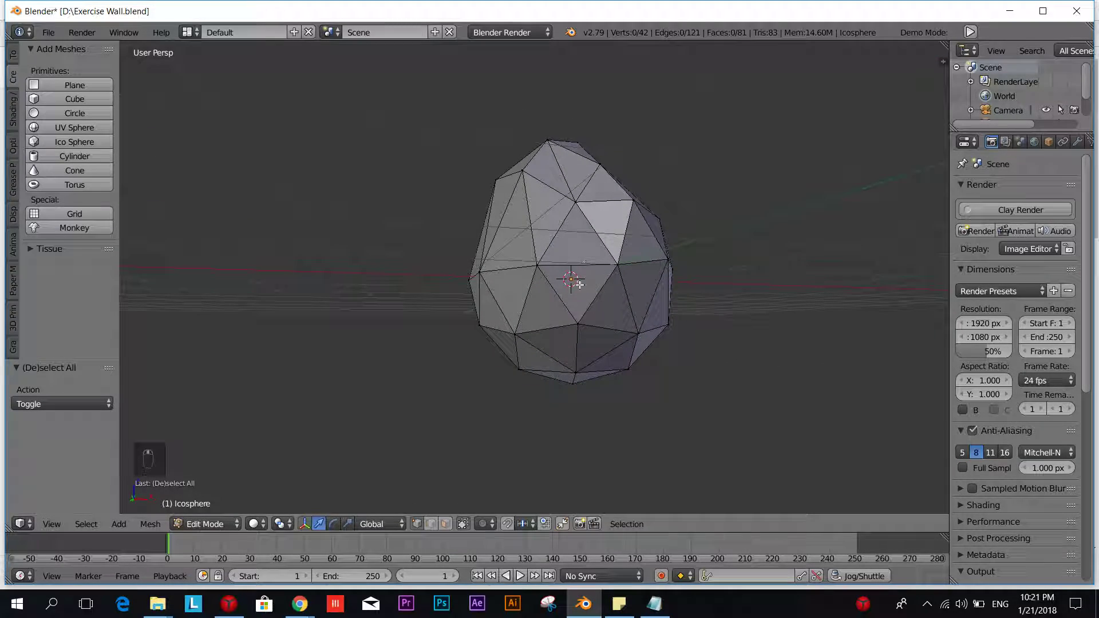
middle_drag(673, 352, 643, 332)
Select four neighbouring vertices that enclose two adjoining triangular faces on the lower part of the mesh
scroll(615, 318, up, 10)
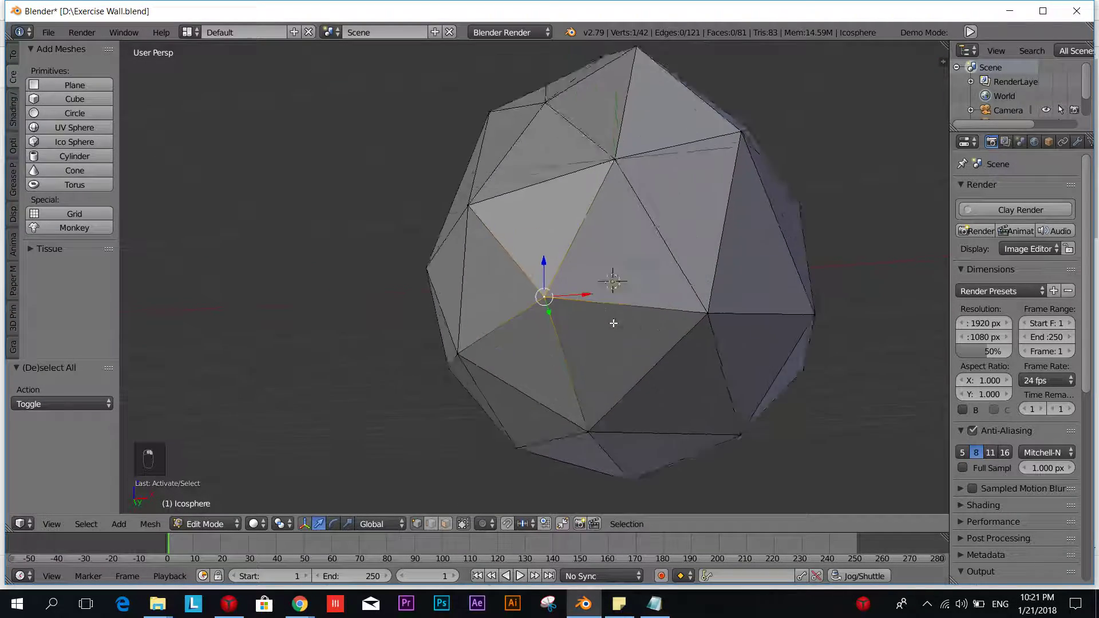
scroll(581, 366, down, 10)
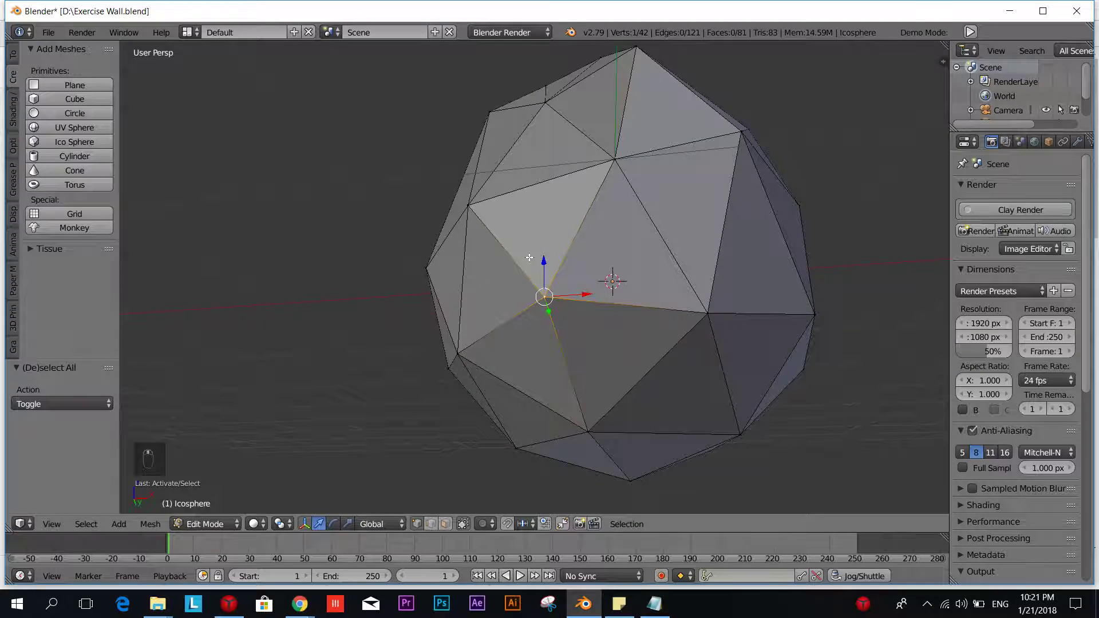
middle_drag(596, 370, 636, 319)
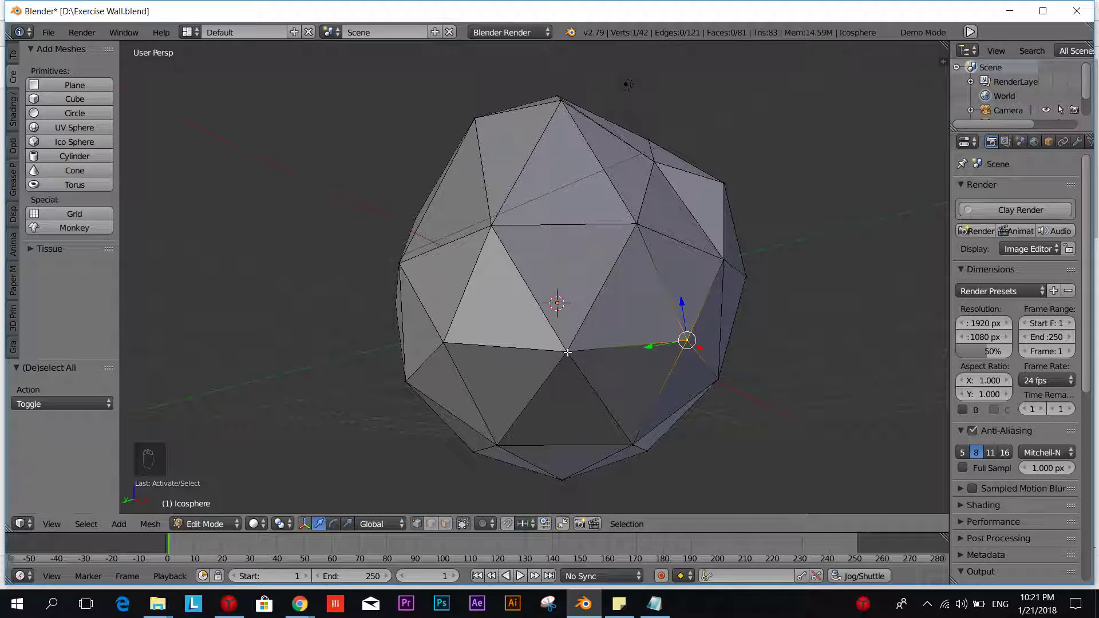
middle_drag(509, 412, 534, 386)
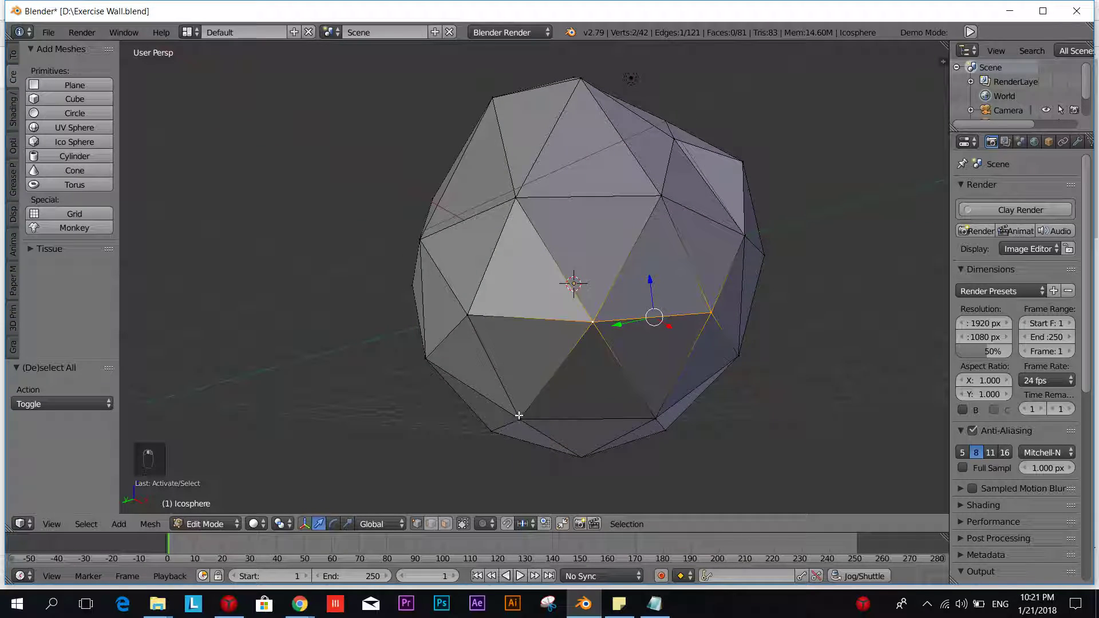
shift+right_click(654, 417)
middle_drag(679, 444, 578, 428)
Move the four selected vertices about 0.3 units to reshape the lower part of the mesh
key(g)
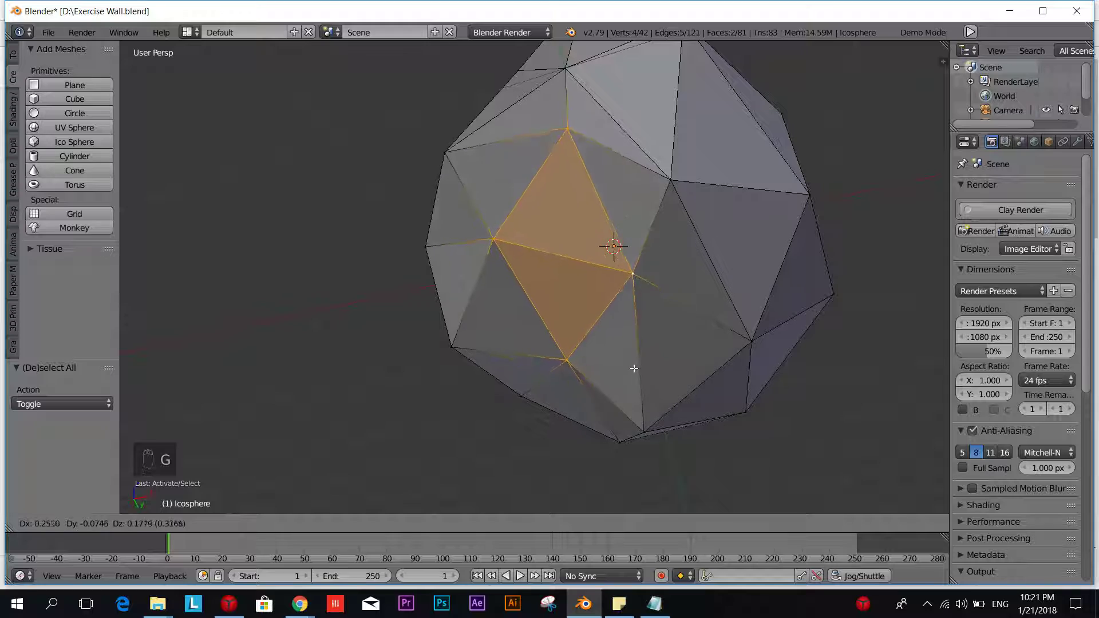
click(640, 364)
scroll(589, 363, down, 4)
Push the four selected vertices into the mesh by about X -0.026, Y 0.307, Z 0.063
middle_drag(589, 363, 755, 266)
key(g)
click(703, 398)
scroll(662, 269, up, 4)
Switch to Object Mode and try scaling the whole object
key(Tab)
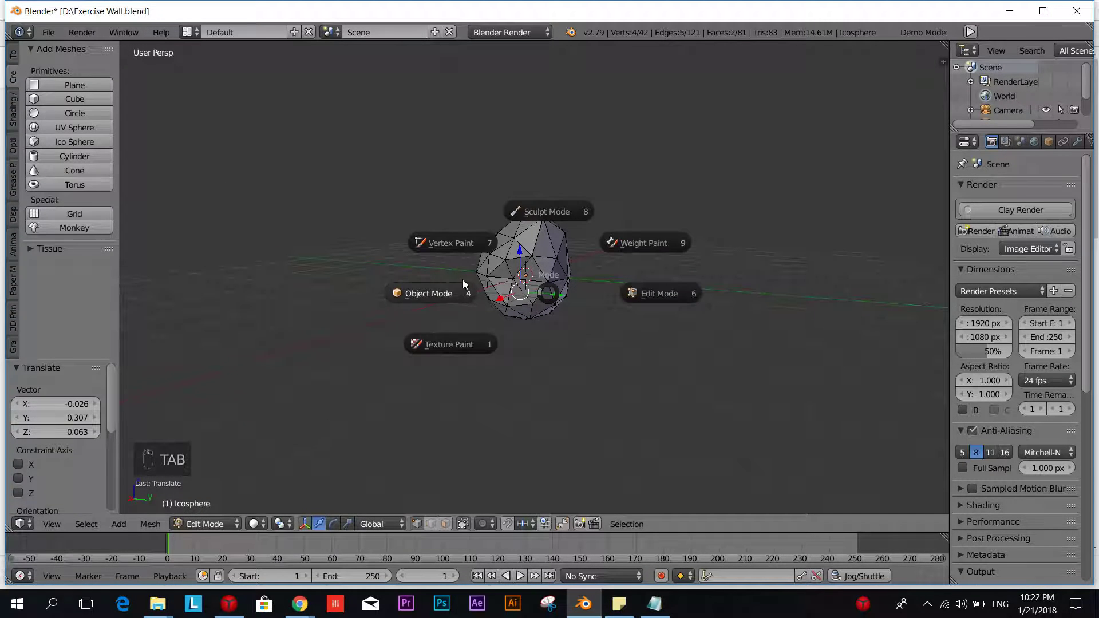
click(417, 294)
middle_drag(469, 301, 651, 252)
scroll(635, 252, down, 2)
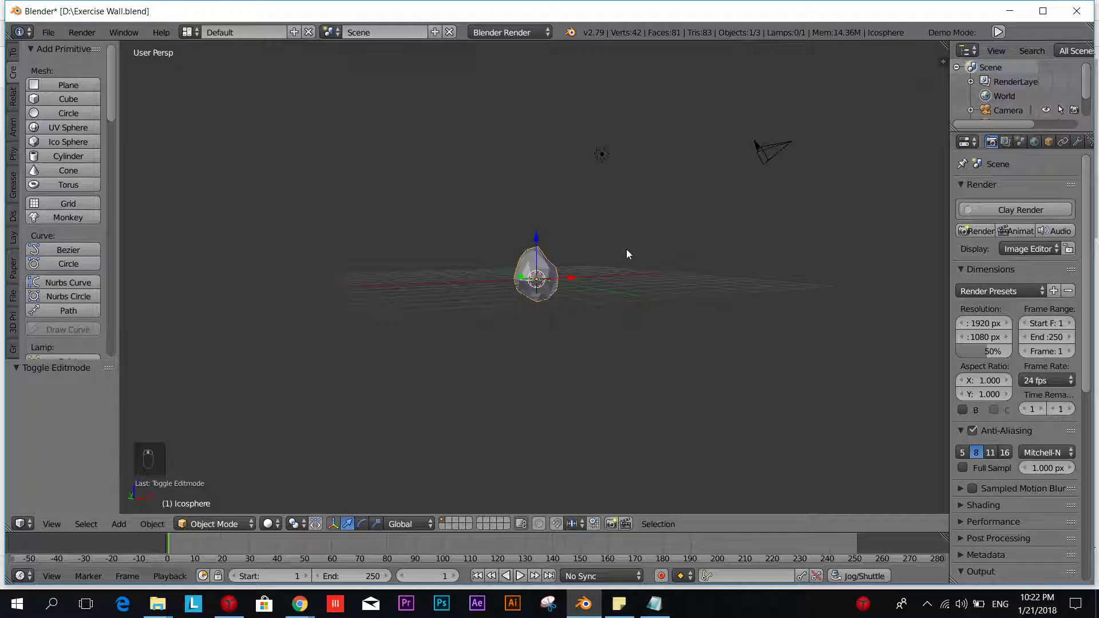
key(s)
right_click(894, 208)
middle_drag(535, 274, 645, 296)
scroll(644, 293, up, 2)
Return to Edit Mode and try scaling only the four selected vertices
key(Tab)
click(736, 301)
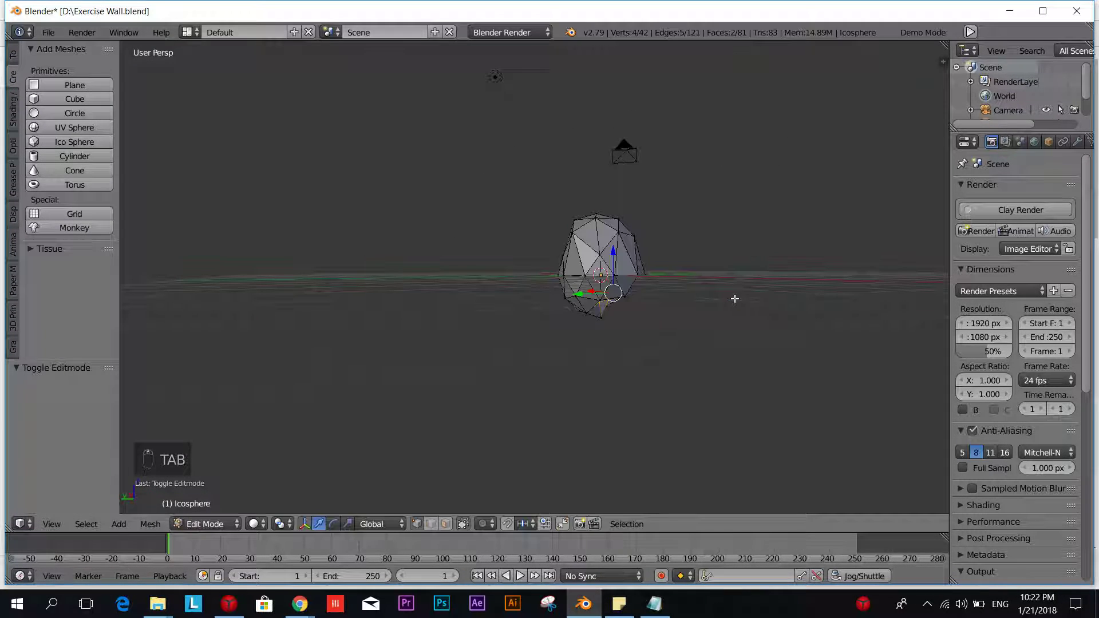
scroll(726, 298, up, 2)
middle_drag(727, 298, 483, 350)
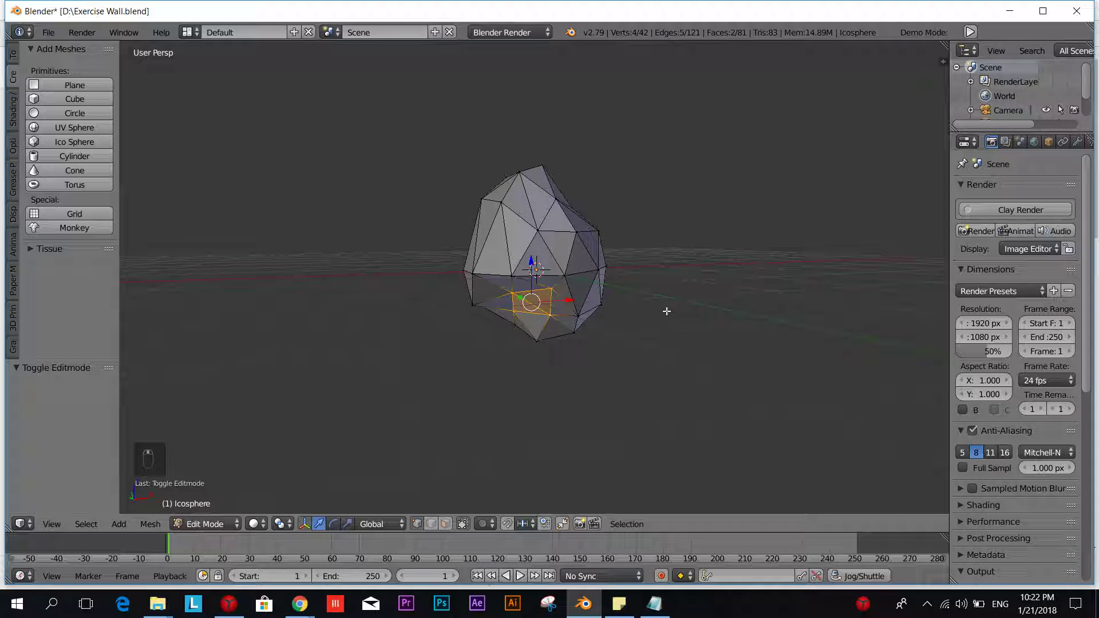
key(s)
right_click(943, 346)
Clear the vertex selection, inspect the dented underside and select the entire mesh
middle_drag(645, 282, 655, 193)
scroll(479, 263, down, 3)
key(a)
scroll(527, 300, up, 8)
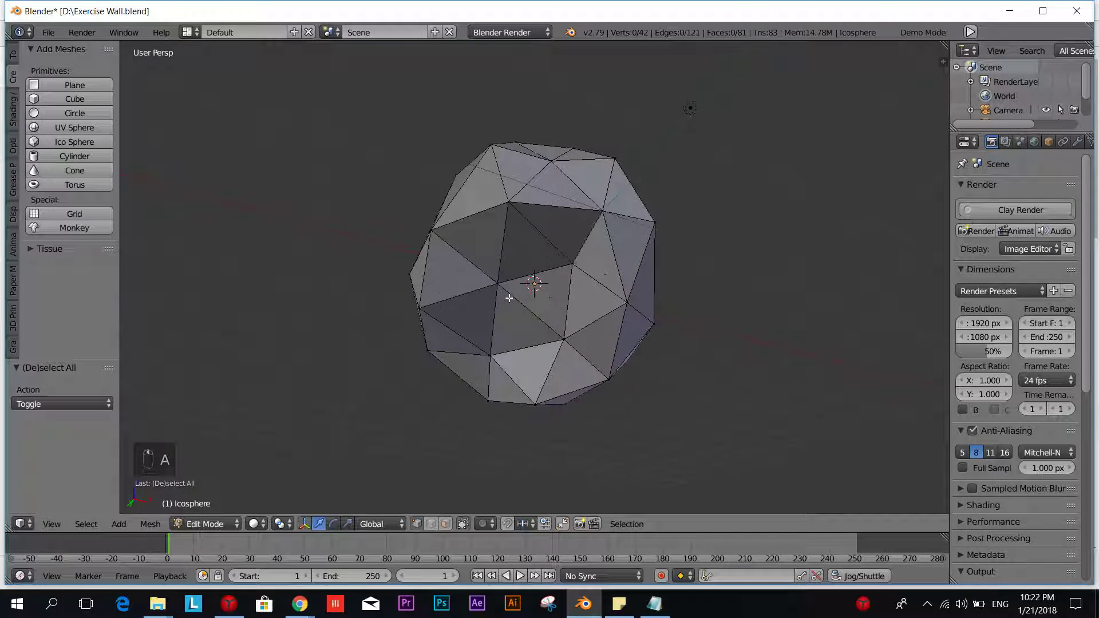
scroll(379, 249, down, 4)
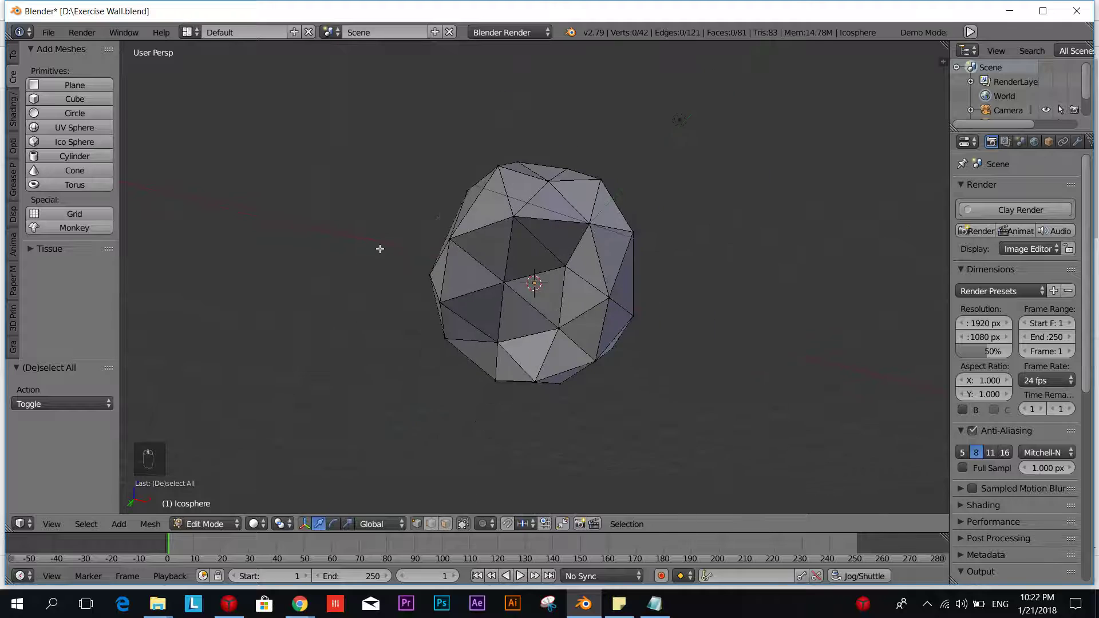
middle_drag(380, 249, 372, 343)
key(a)
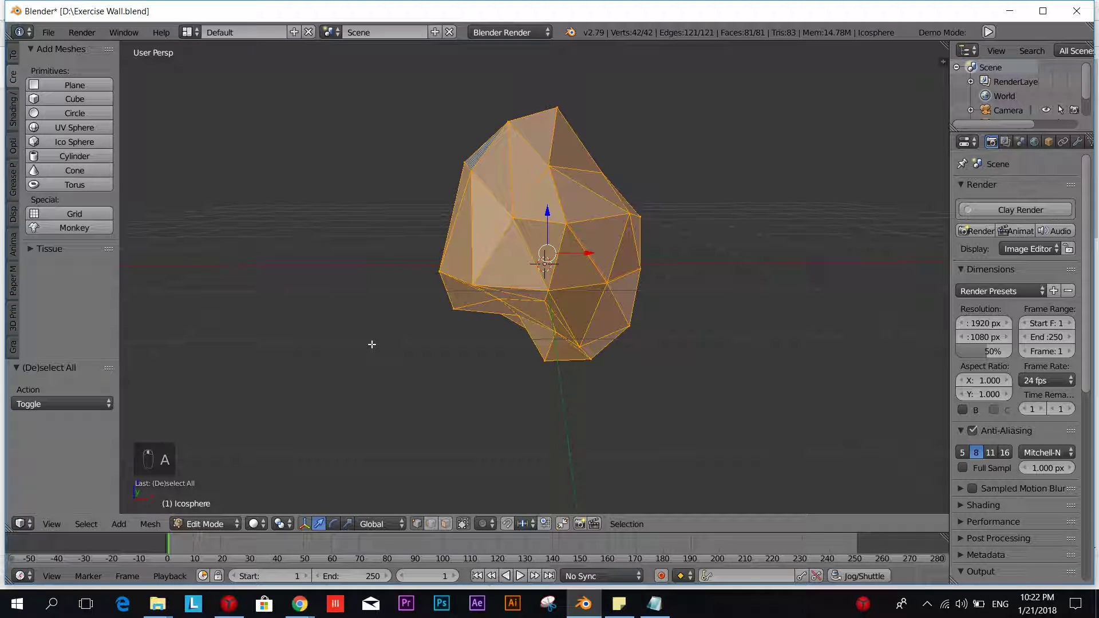
scroll(371, 343, down, 4)
middle_drag(446, 351, 532, 325)
scroll(553, 337, down, 3)
Try scaling the fully selected mesh in Edit Mode
key(s)
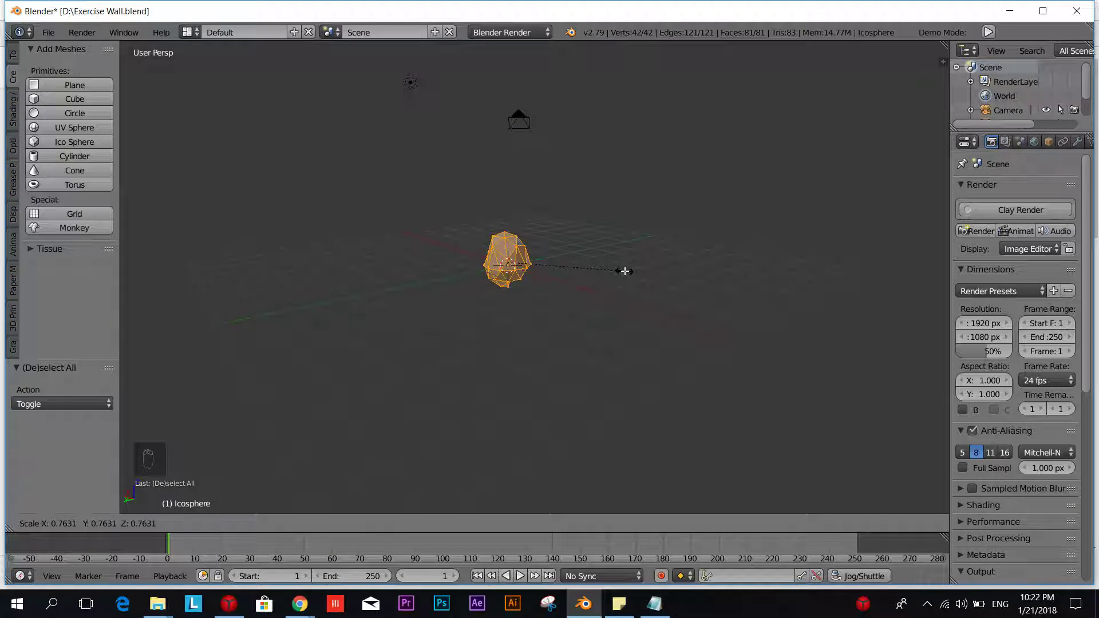
click(624, 270)
scroll(606, 298, up, 6)
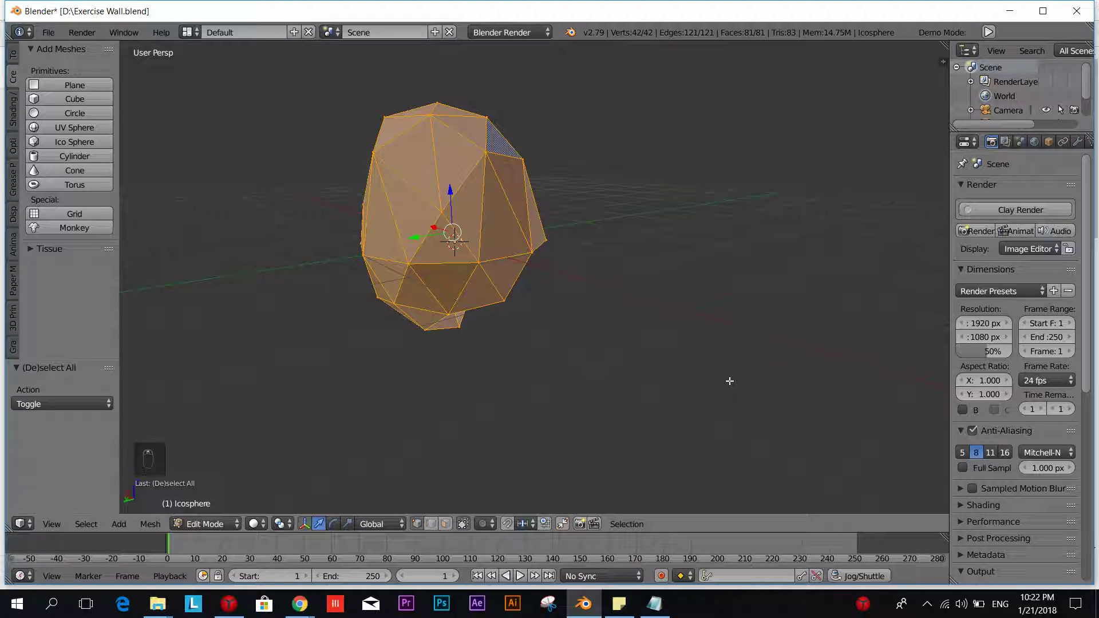
middle_drag(696, 355, 512, 373)
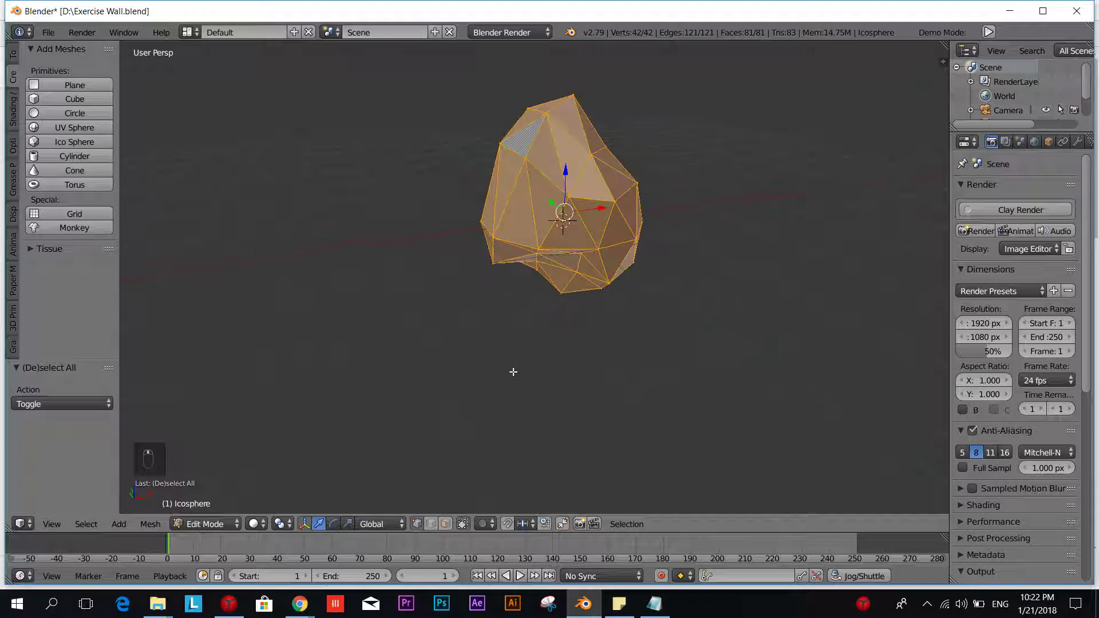
Switch the fully selected ico sphere mesh from Edit Mode back to Object Mode
scroll(513, 370, down, 2)
middle_drag(687, 372, 632, 306)
key(Tab)
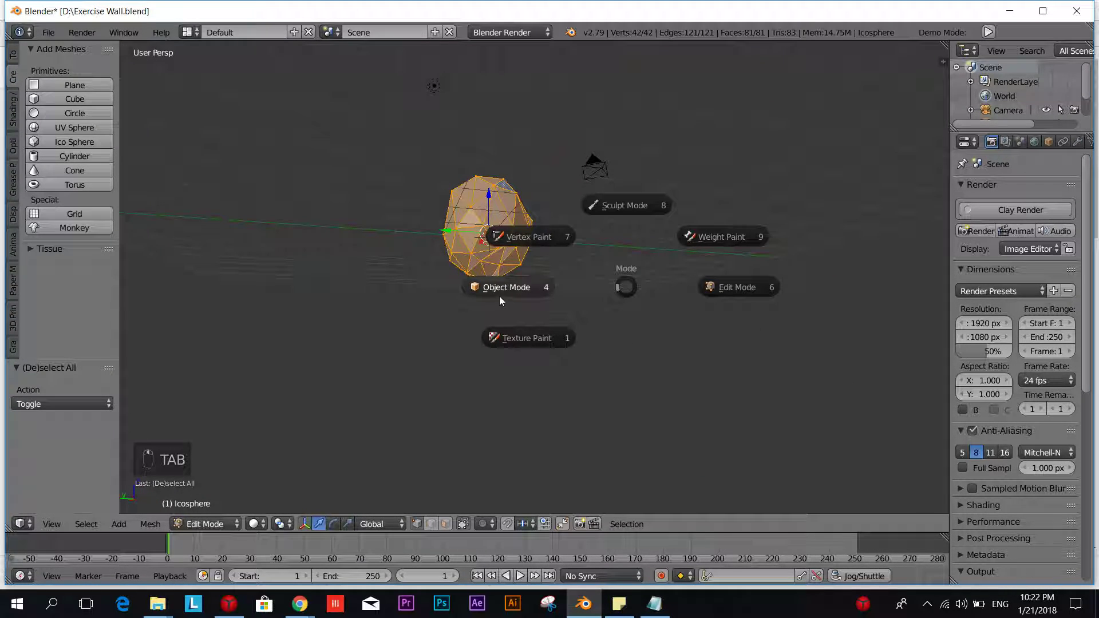
click(499, 296)
Examine the reshaped ico sphere in Object Mode from all sides, both close up and from a distance
middle_drag(613, 363, 606, 338)
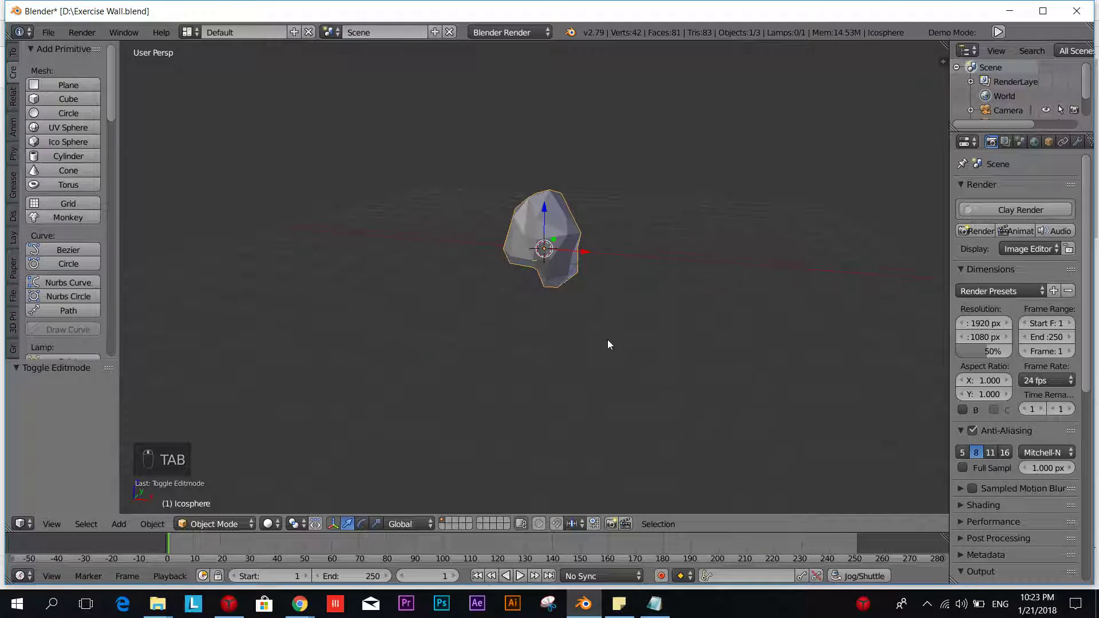
scroll(572, 326, up, 3)
middle_drag(559, 276, 494, 283)
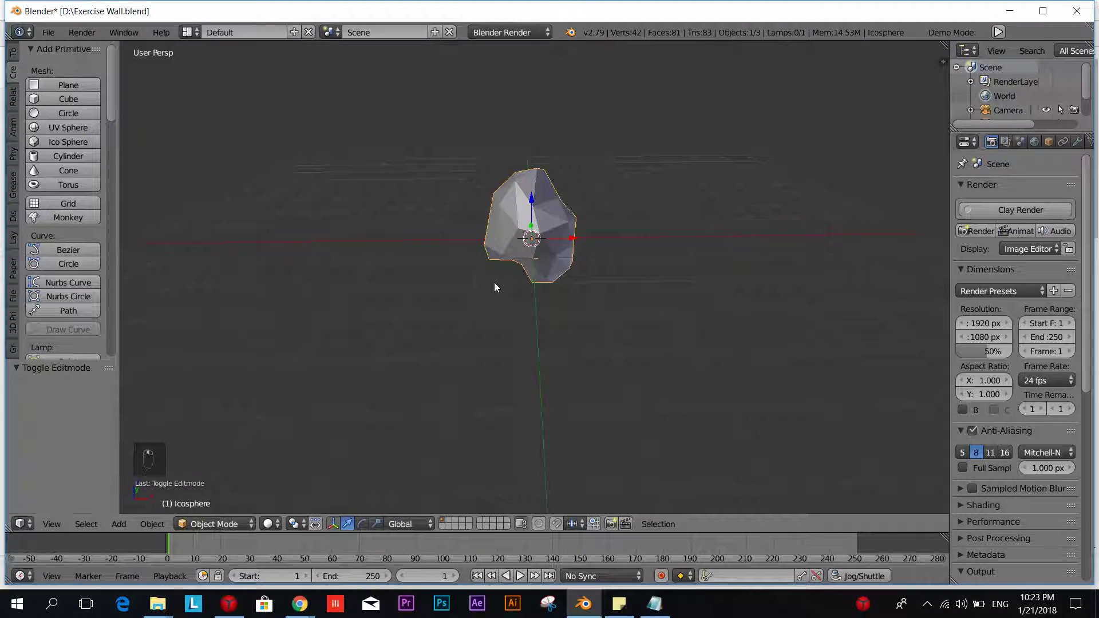
scroll(493, 283, up, 3)
scroll(493, 283, down, 4)
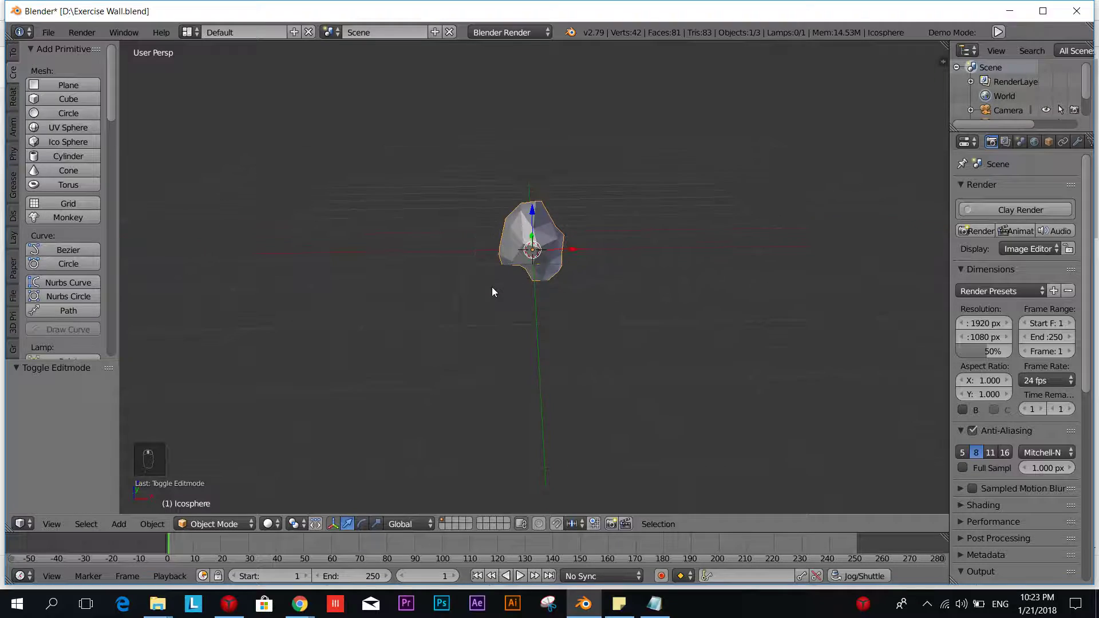
scroll(489, 291, up, 3)
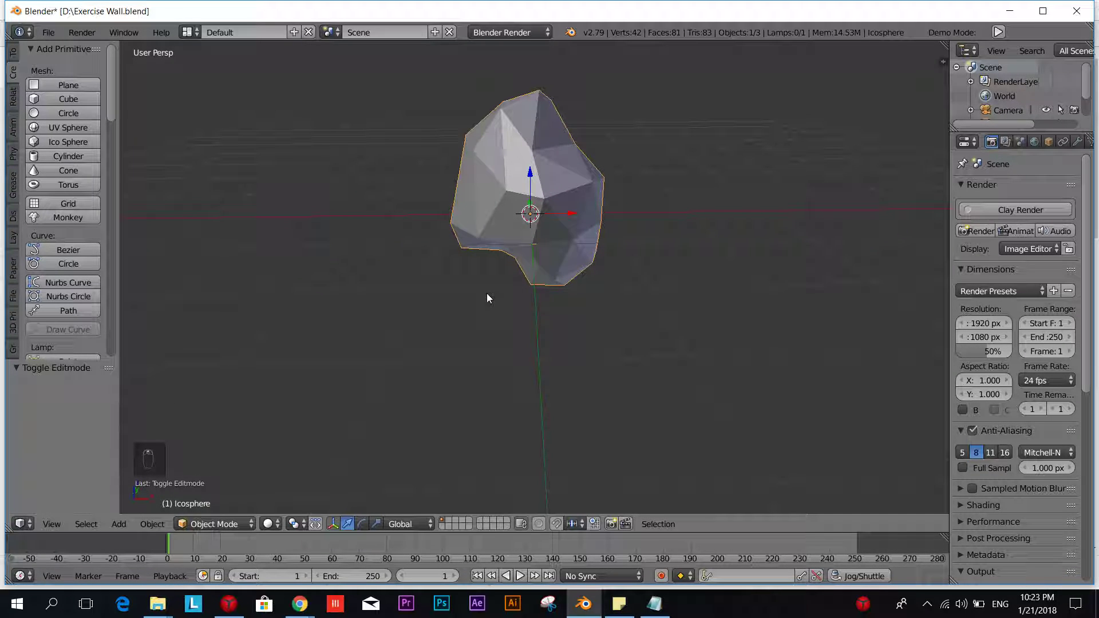
scroll(488, 299, down, 3)
middle_drag(488, 298, 705, 279)
scroll(515, 294, up, 6)
scroll(498, 296, down, 5)
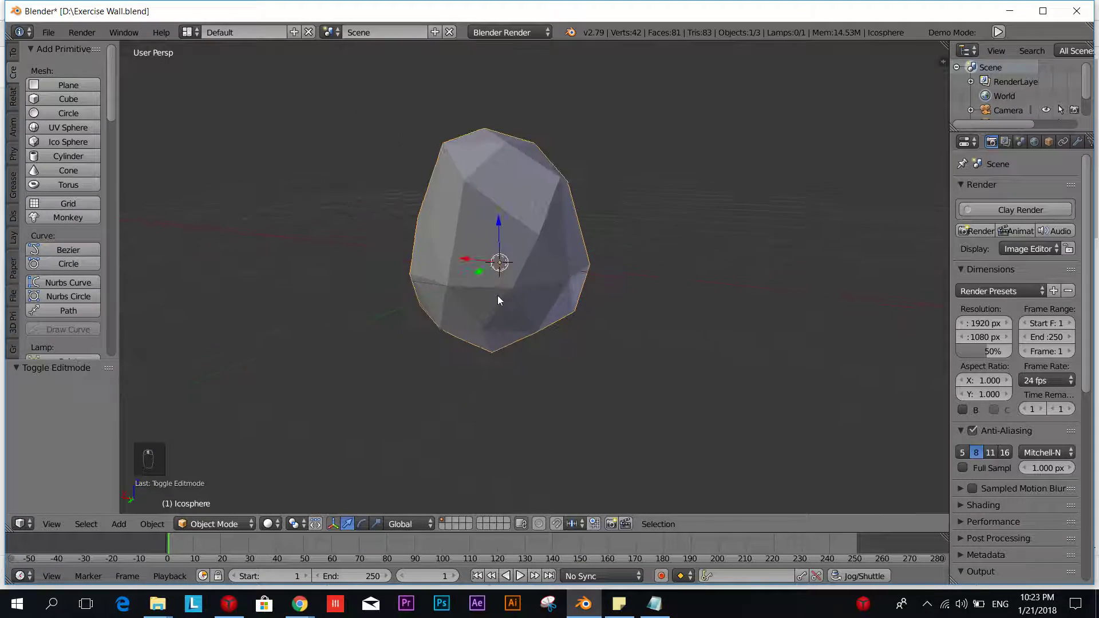
middle_drag(548, 314, 451, 368)
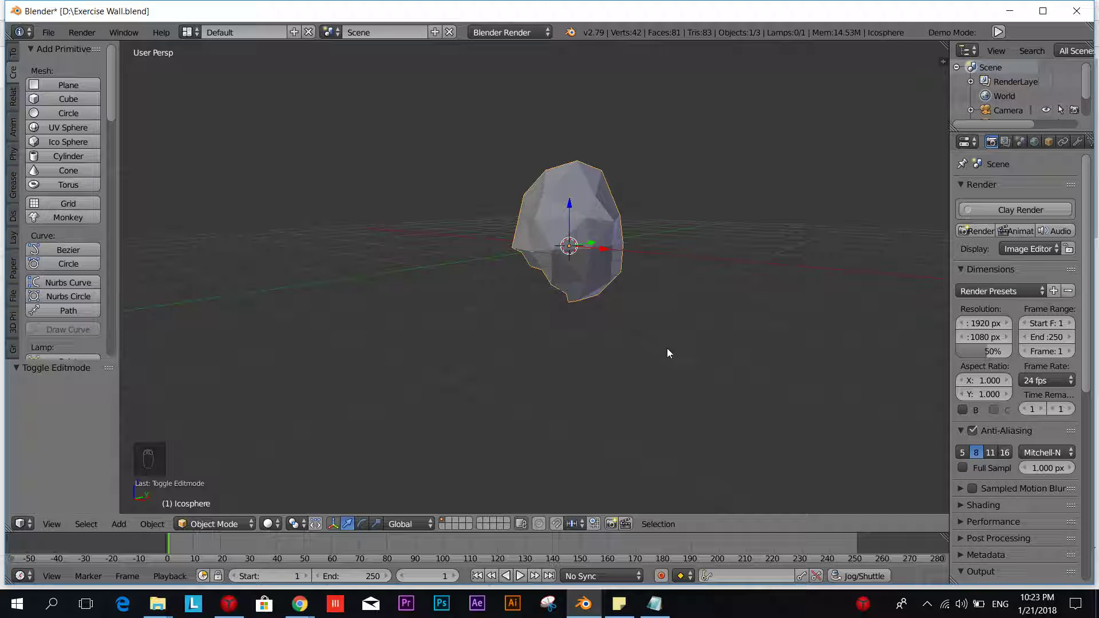
mouse_move(667, 353)
middle_down()
mouse_move(593, 397)
mouse_move(687, 359)
middle_up()
scroll(595, 339, up, 2)
scroll(592, 336, down, 3)
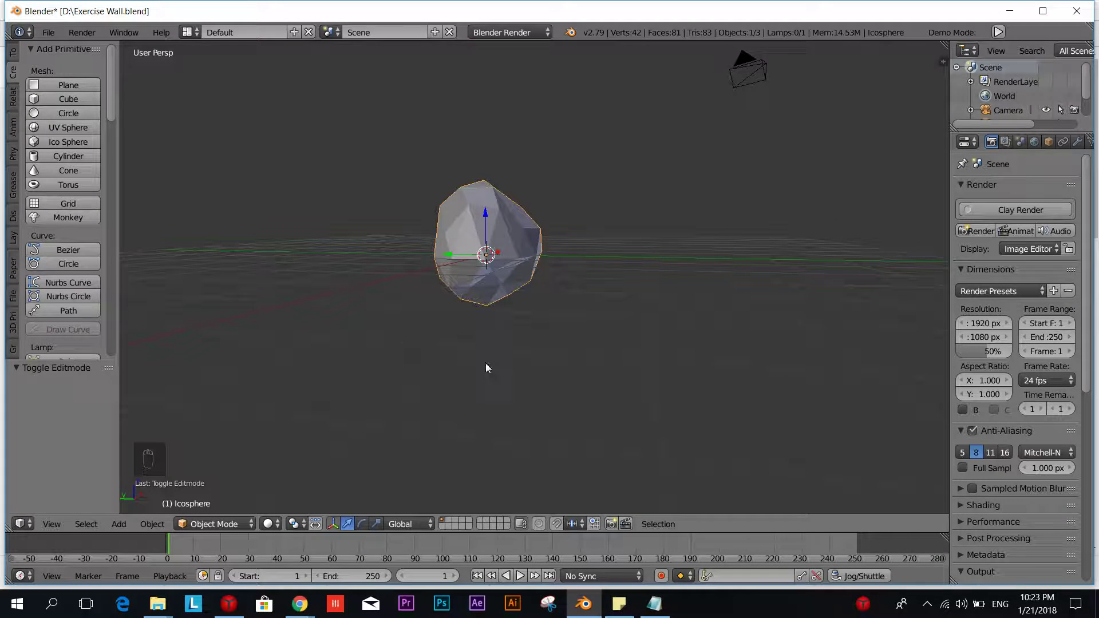
middle_drag(409, 243, 508, 287)
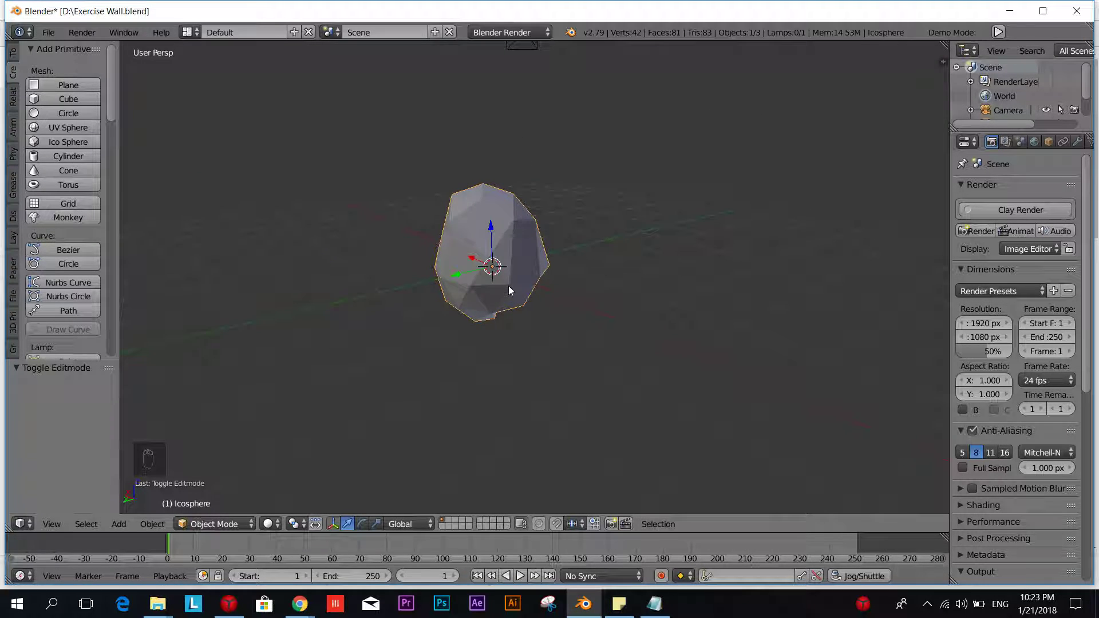
scroll(515, 291, up, 3)
scroll(520, 294, up, 2)
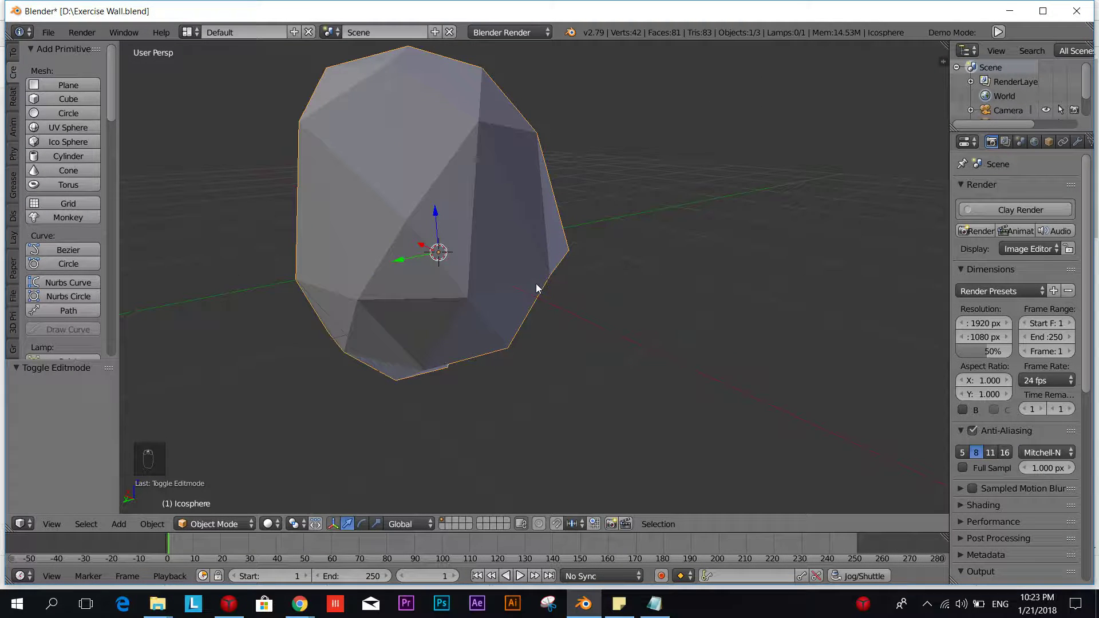
scroll(536, 288, down, 5)
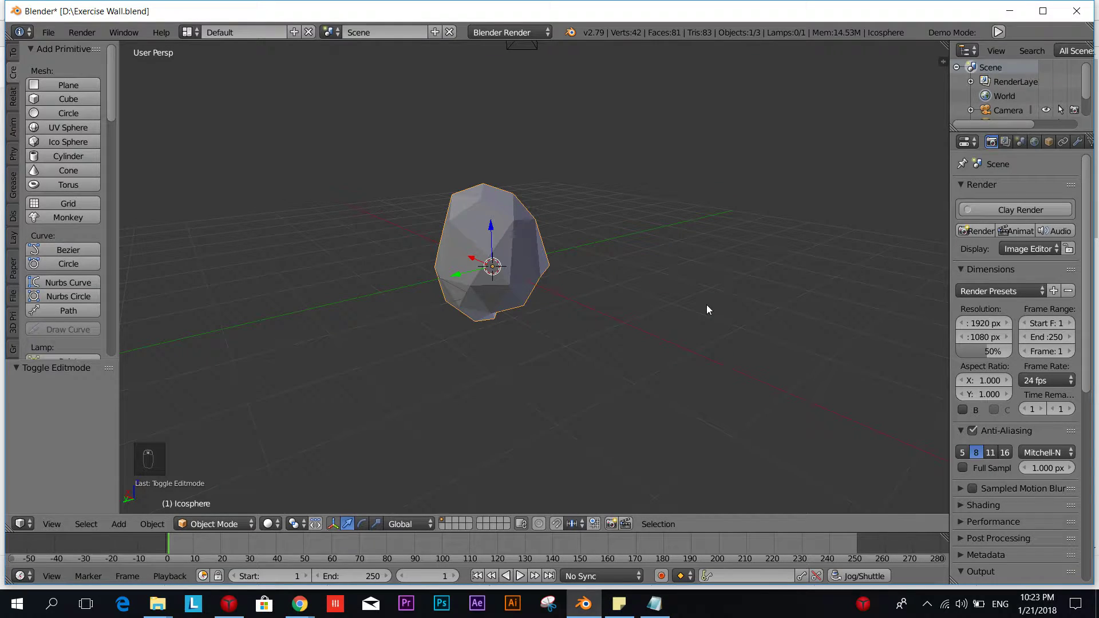